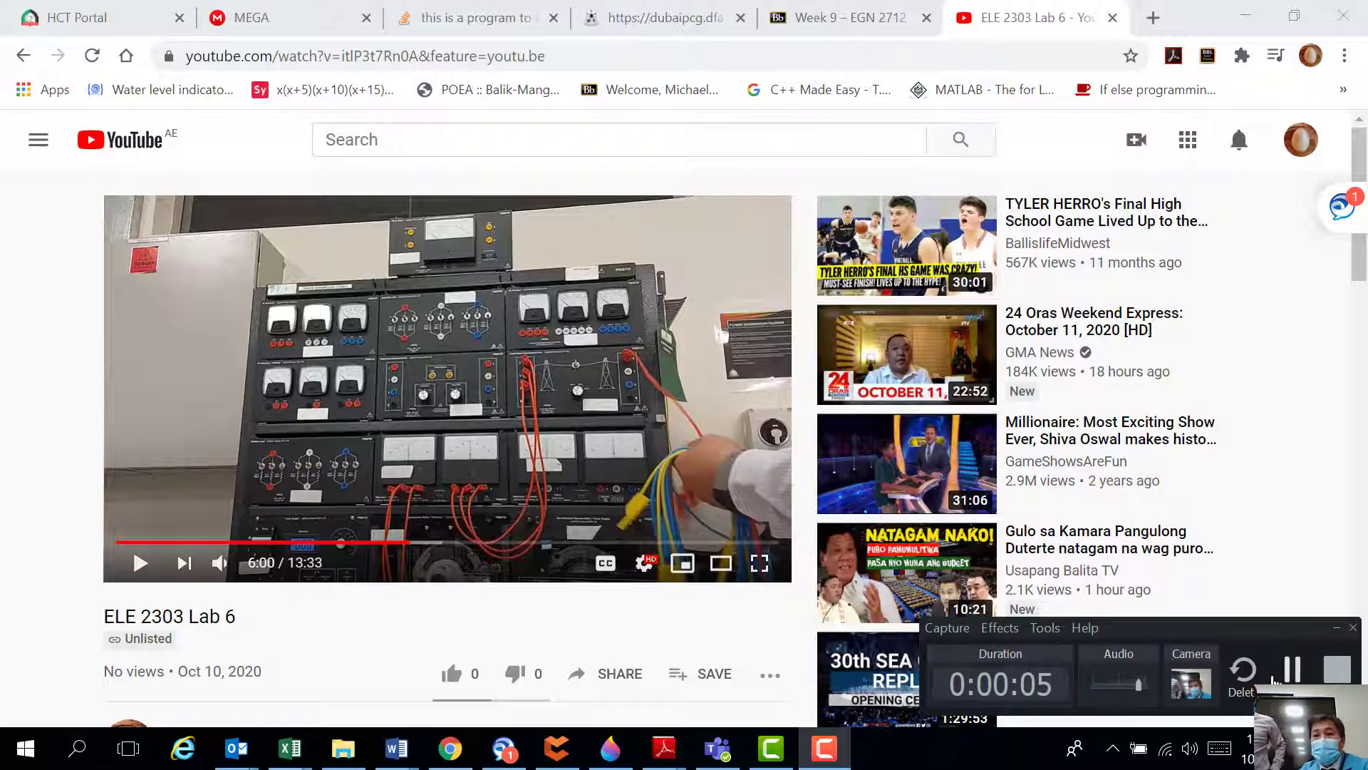
# Step: Bring Chrome forward and stop the Camtasia Recorder capture to open a new untitled project
pyautogui.click(1310, 544)
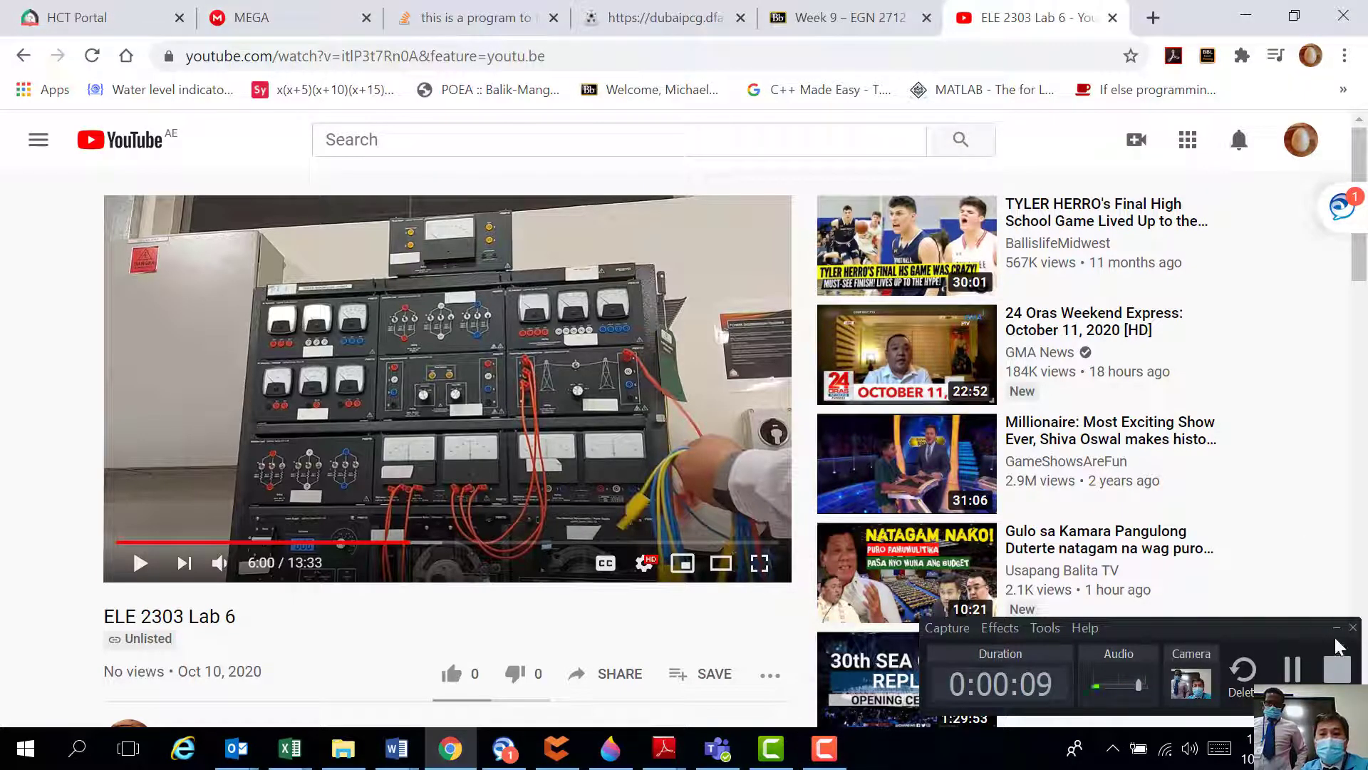
pyautogui.click(1337, 669)
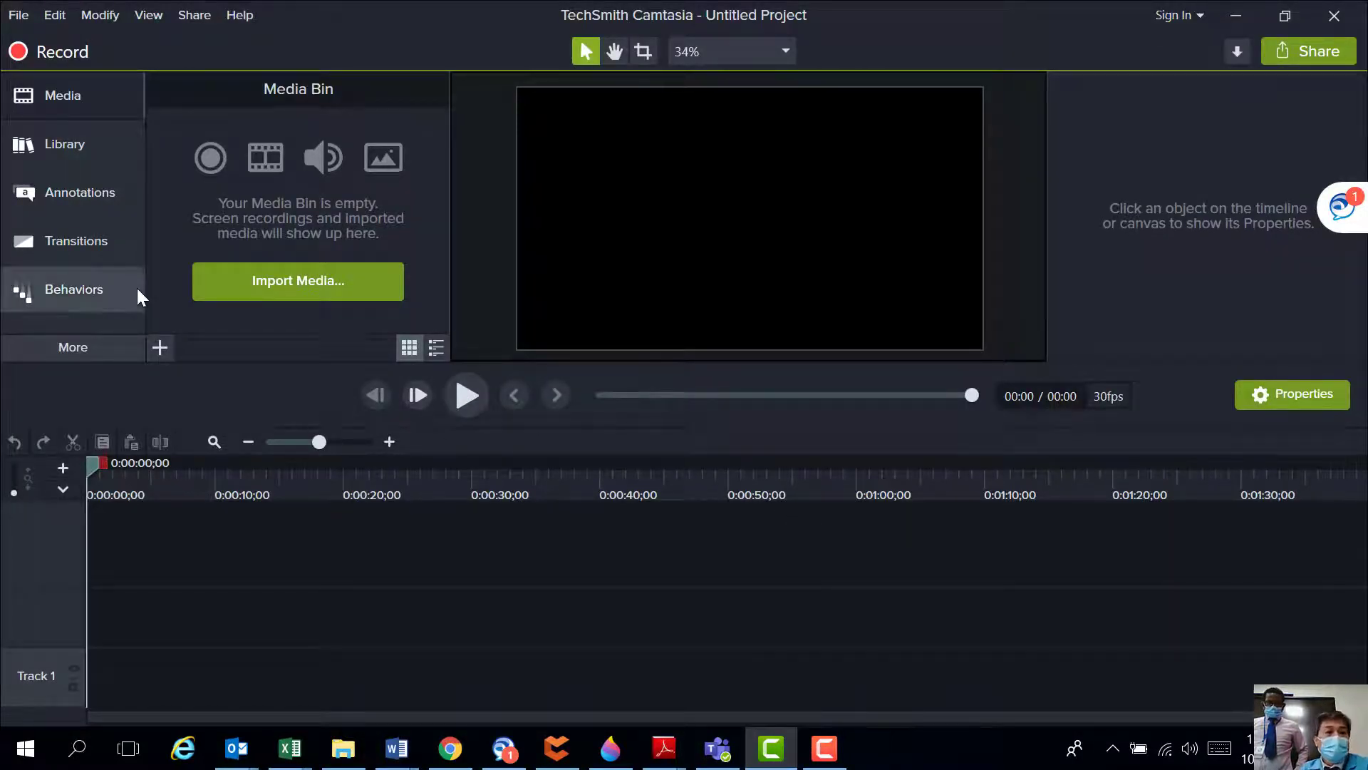
# Step: Import 20201004_122547.mp4 from Videos_power lab\Lab 6 Raw into the media bin, accepting the warning
pyautogui.click(161, 347)
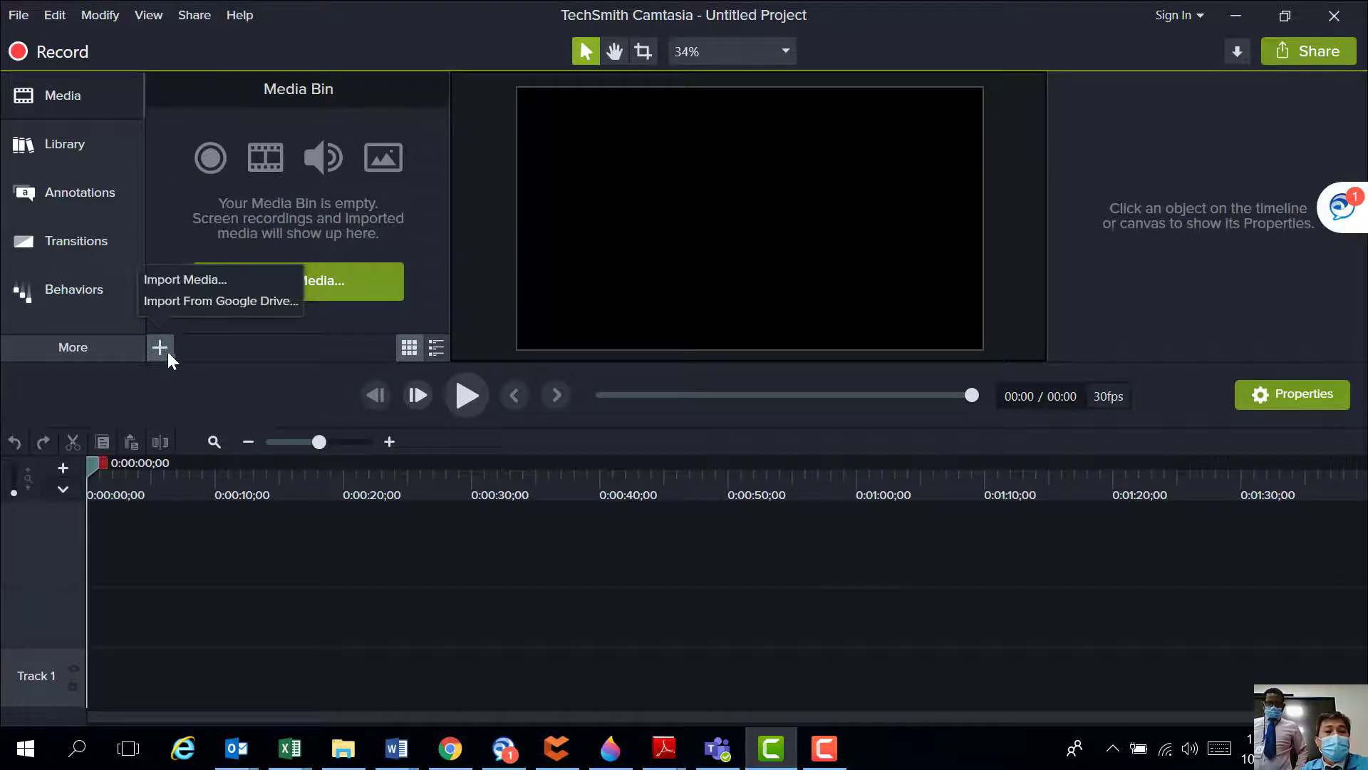
pyautogui.click(185, 284)
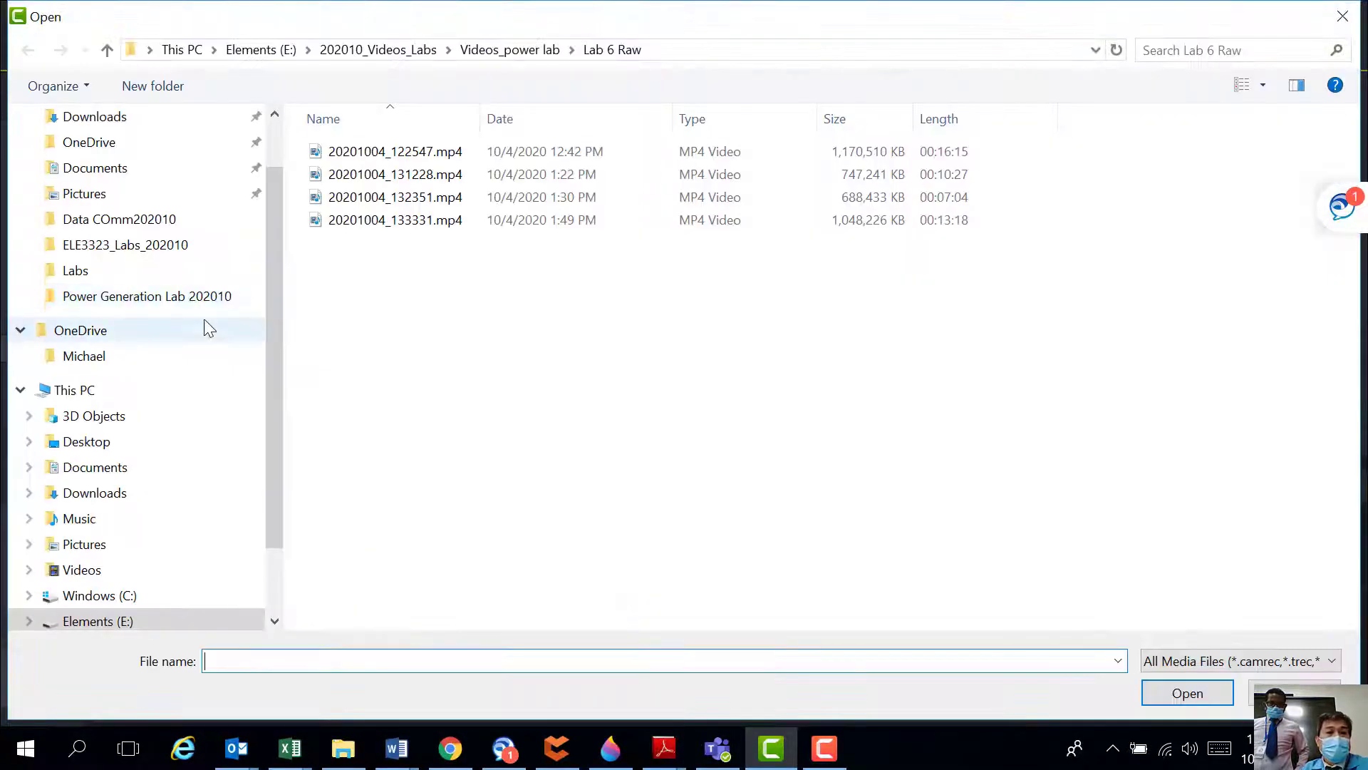
pyautogui.click(396, 50)
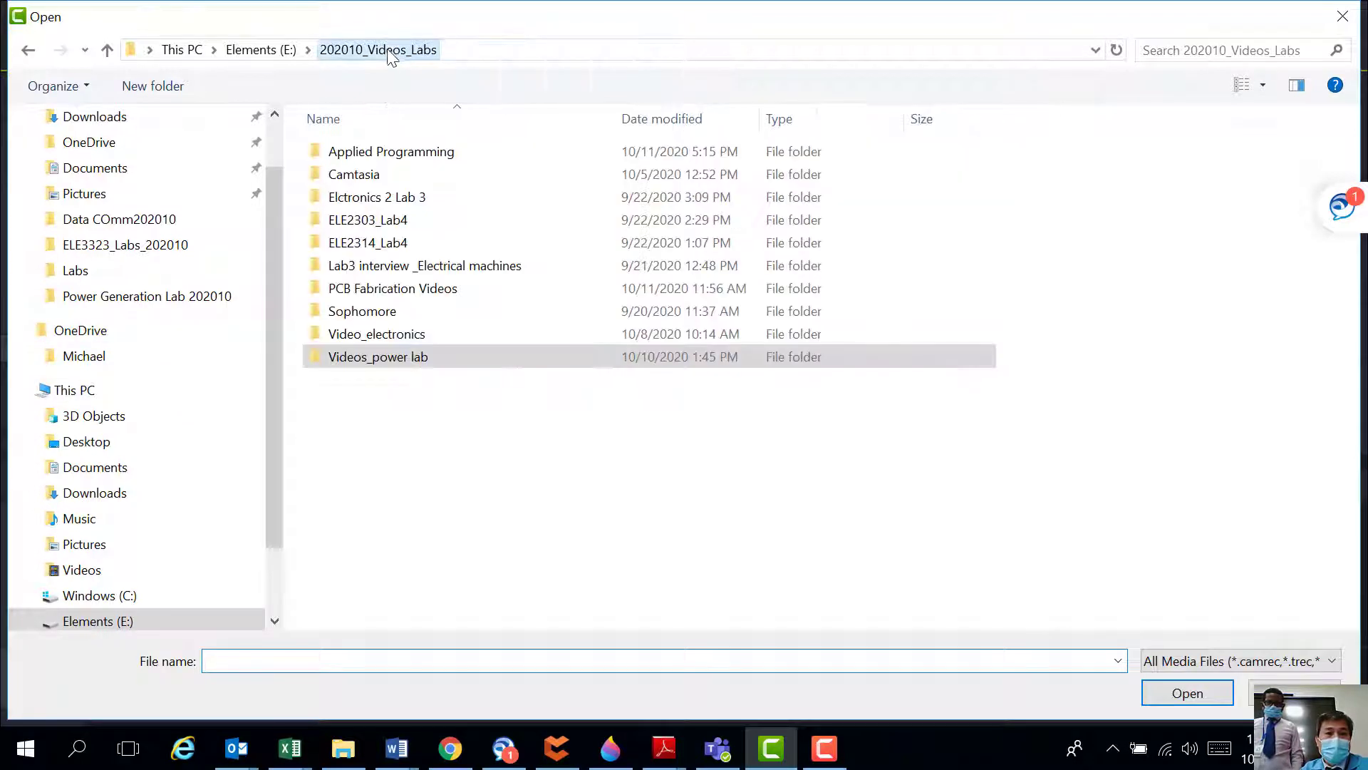
pyautogui.doubleClick(388, 367)
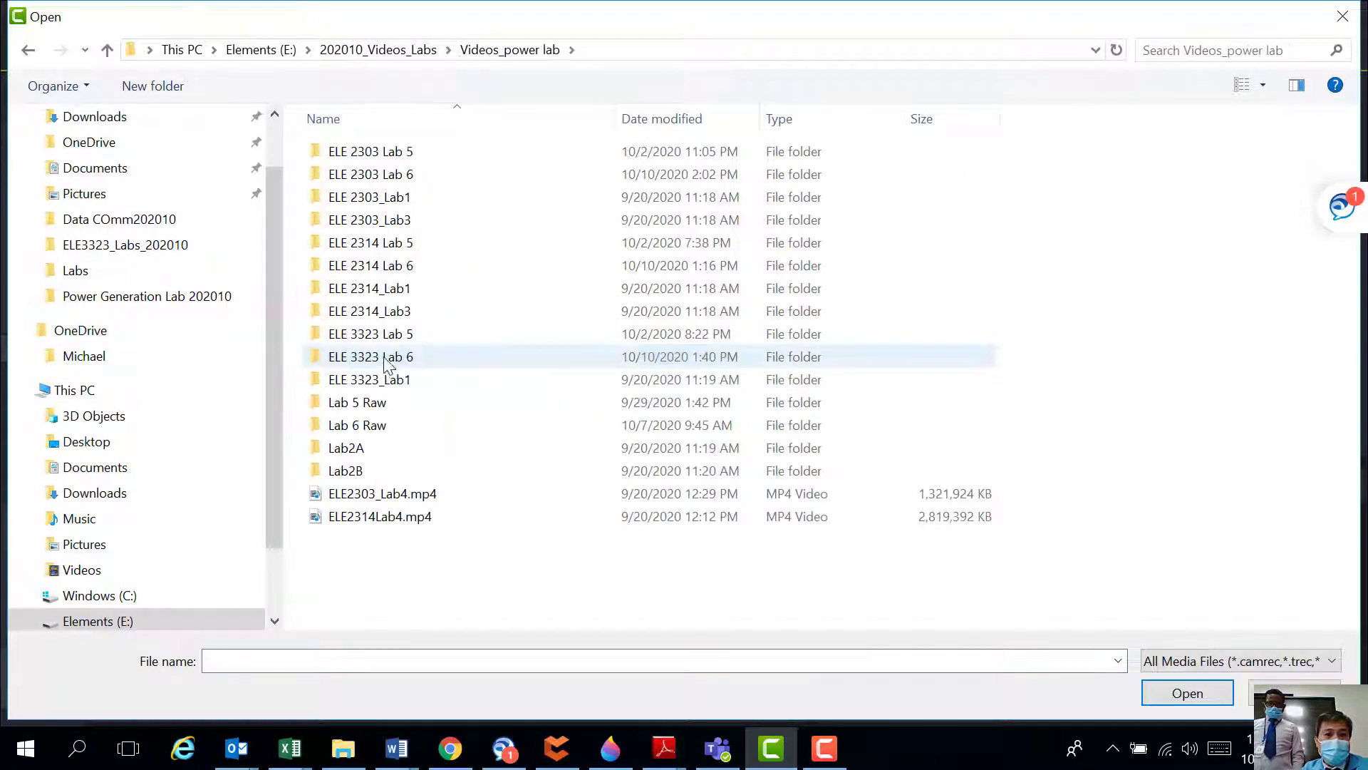
pyautogui.doubleClick(381, 426)
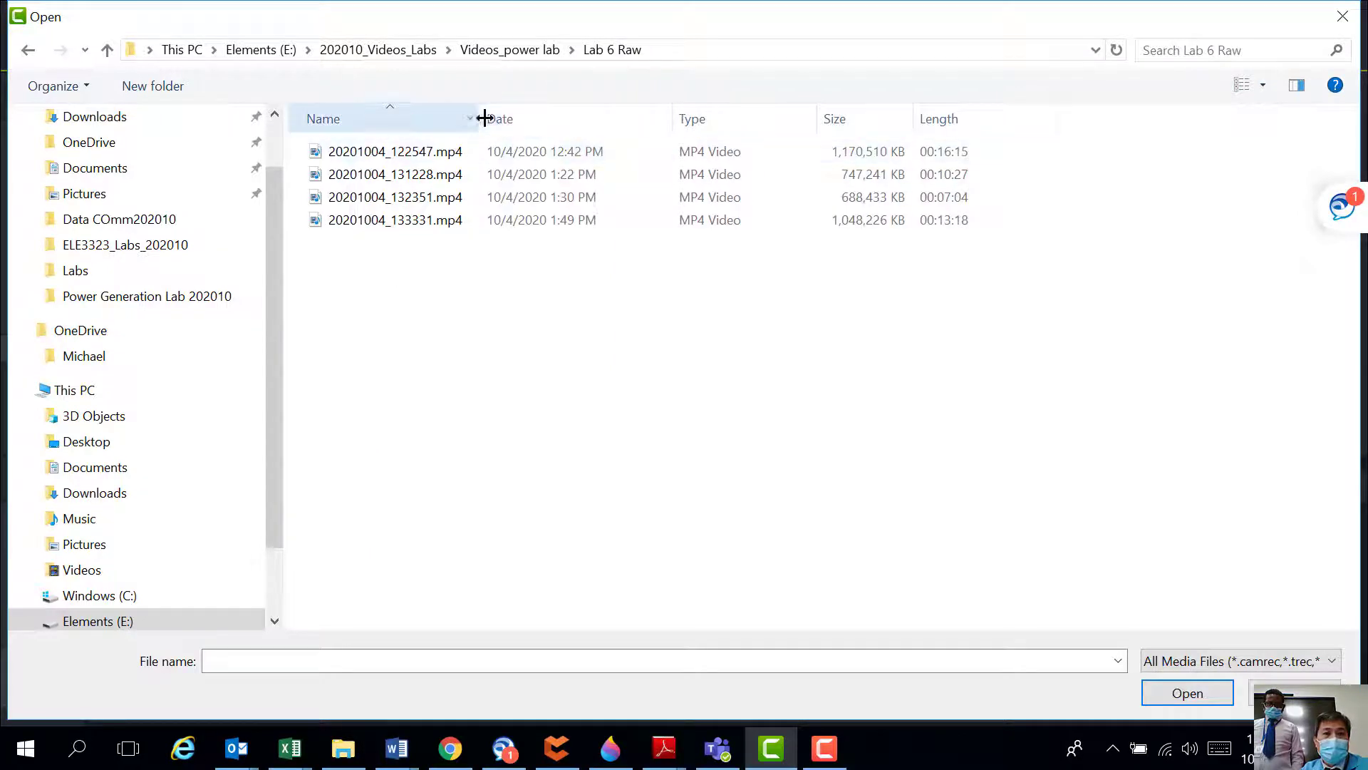
pyautogui.moveTo(484, 118); pyautogui.dragTo(580, 118)
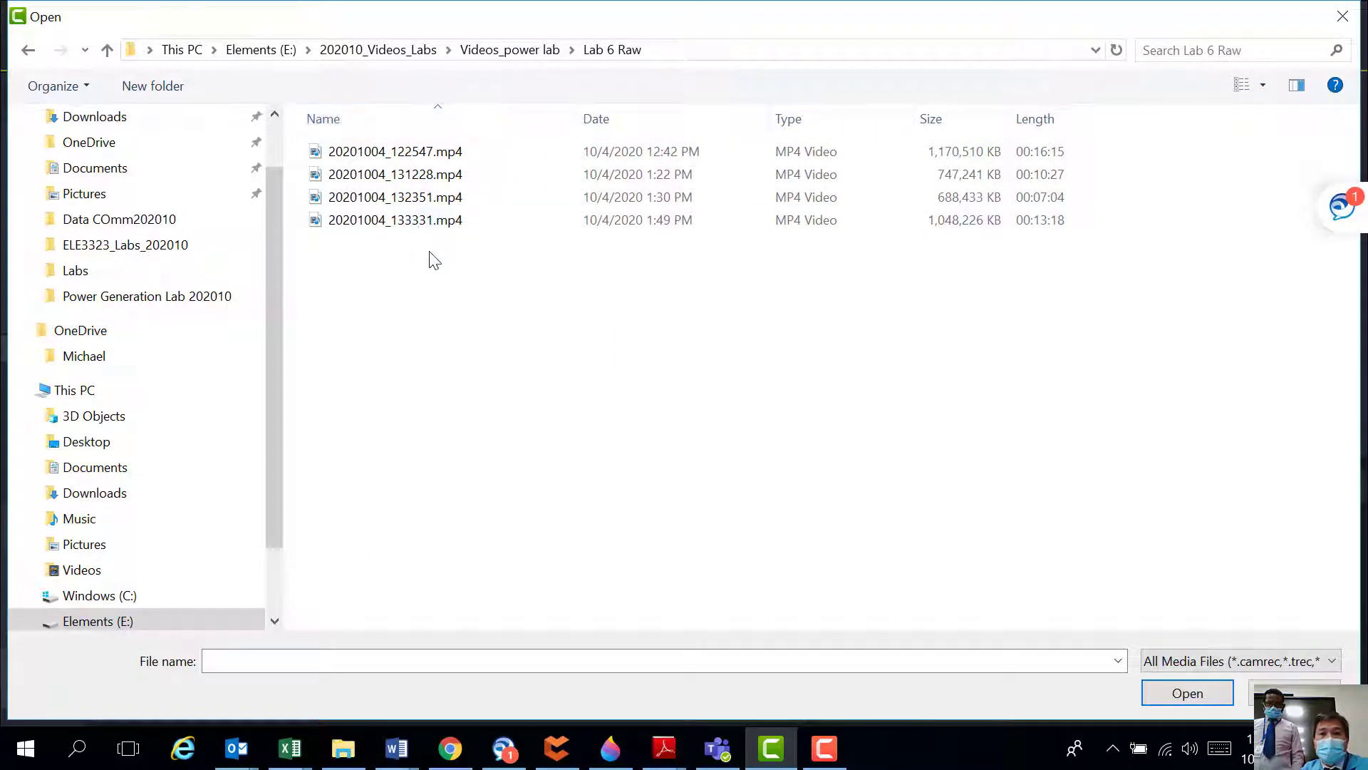
pyautogui.click(417, 151)
pyautogui.click(1180, 695)
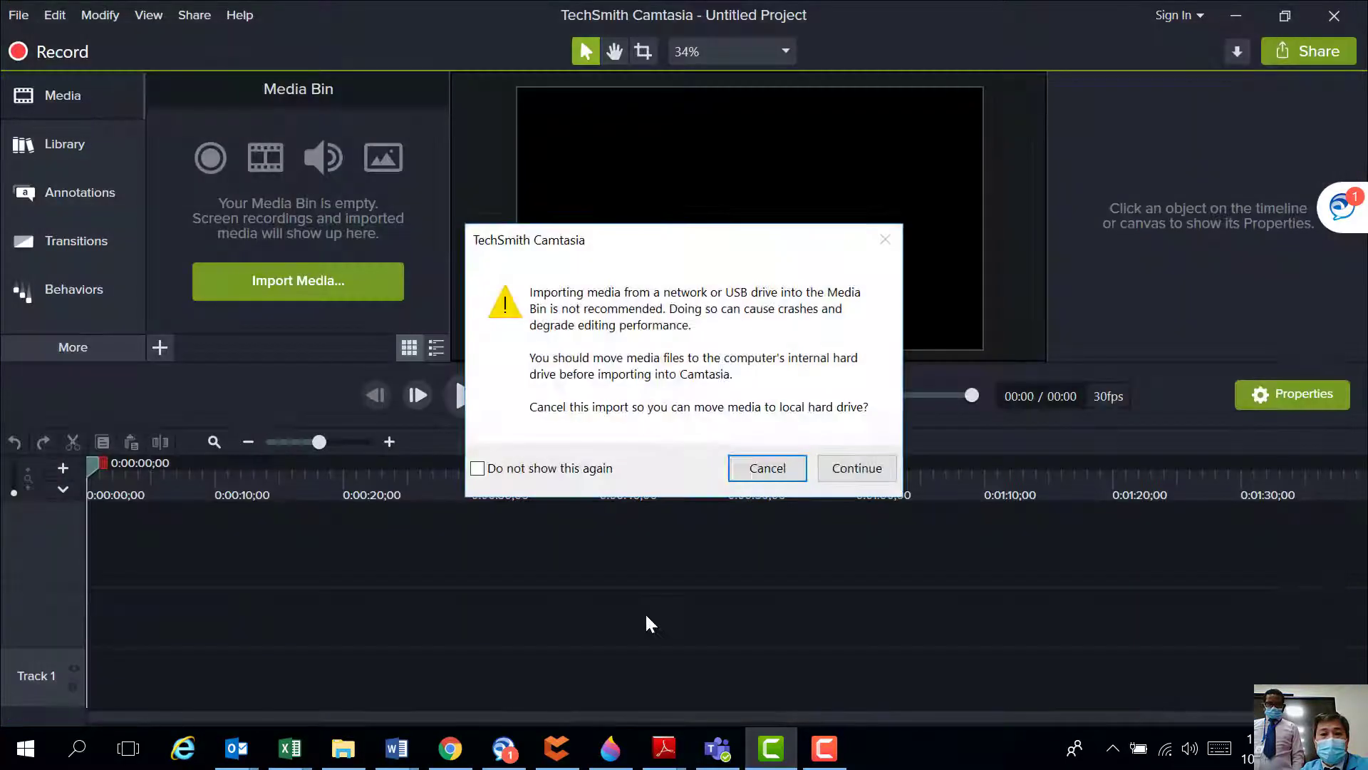
pyautogui.click(827, 476)
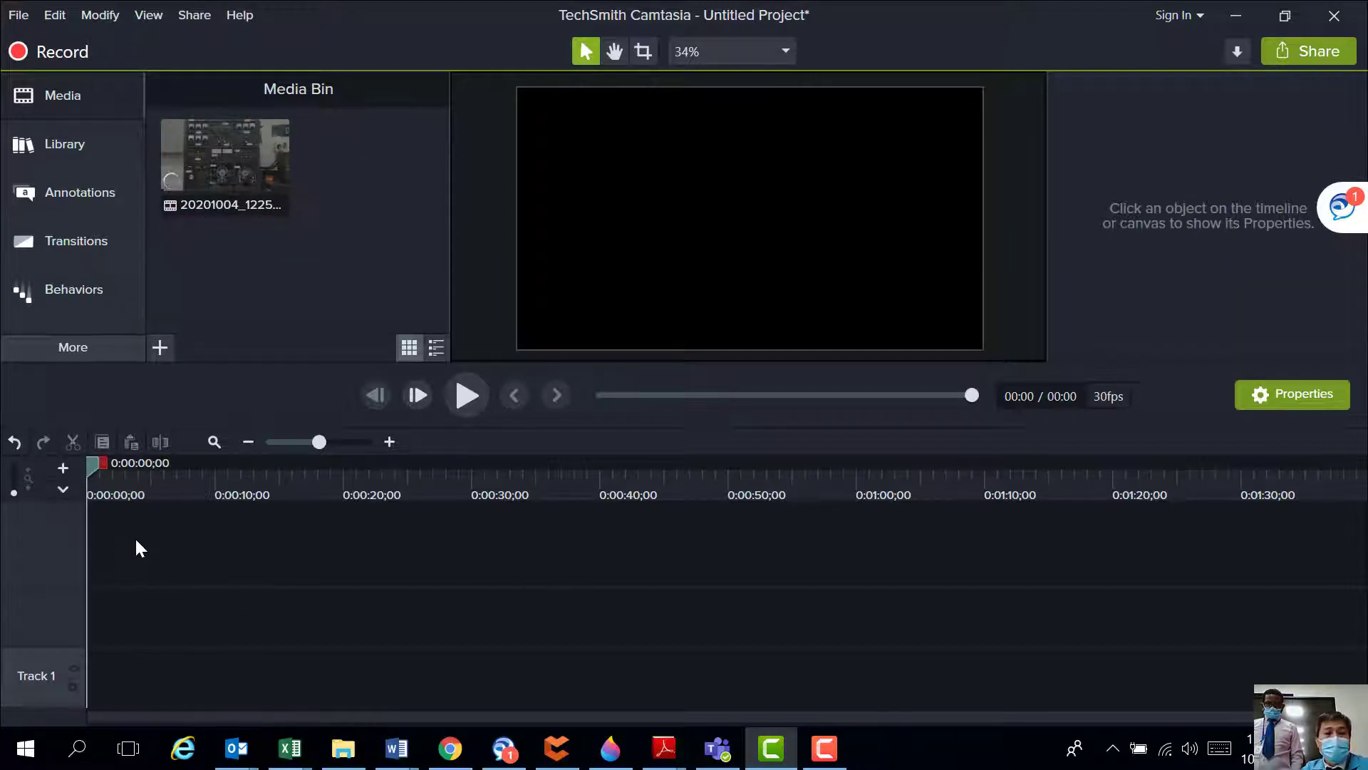
# Step: Open the Camtasia Library, expand the Intros folder and select the octagonbrigade intro
pyautogui.click(160, 348)
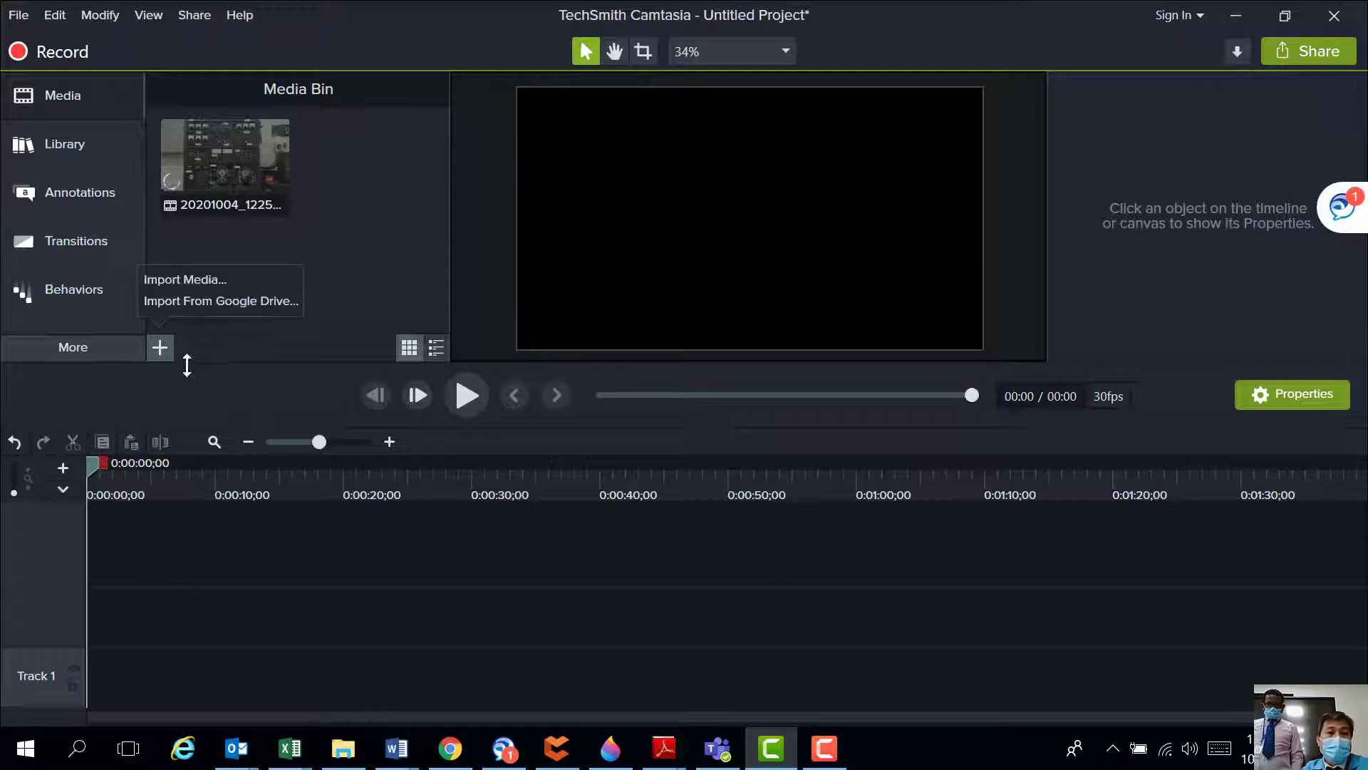
pyautogui.click(54, 148)
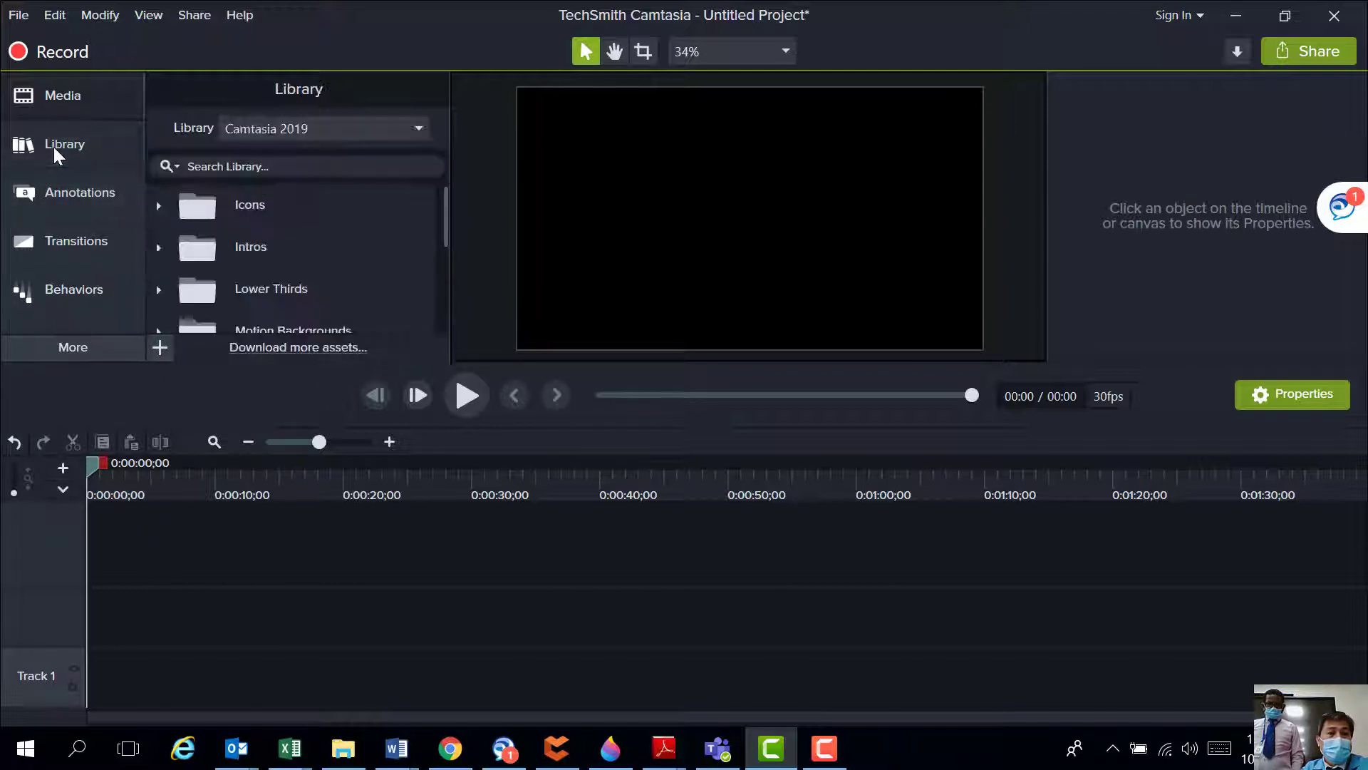
pyautogui.click(159, 247)
pyautogui.scroll(-2, 309, 266)
pyautogui.scroll(-1, 309, 268)
pyautogui.scroll(-1, 309, 268)
pyautogui.scroll(-2, 310, 269)
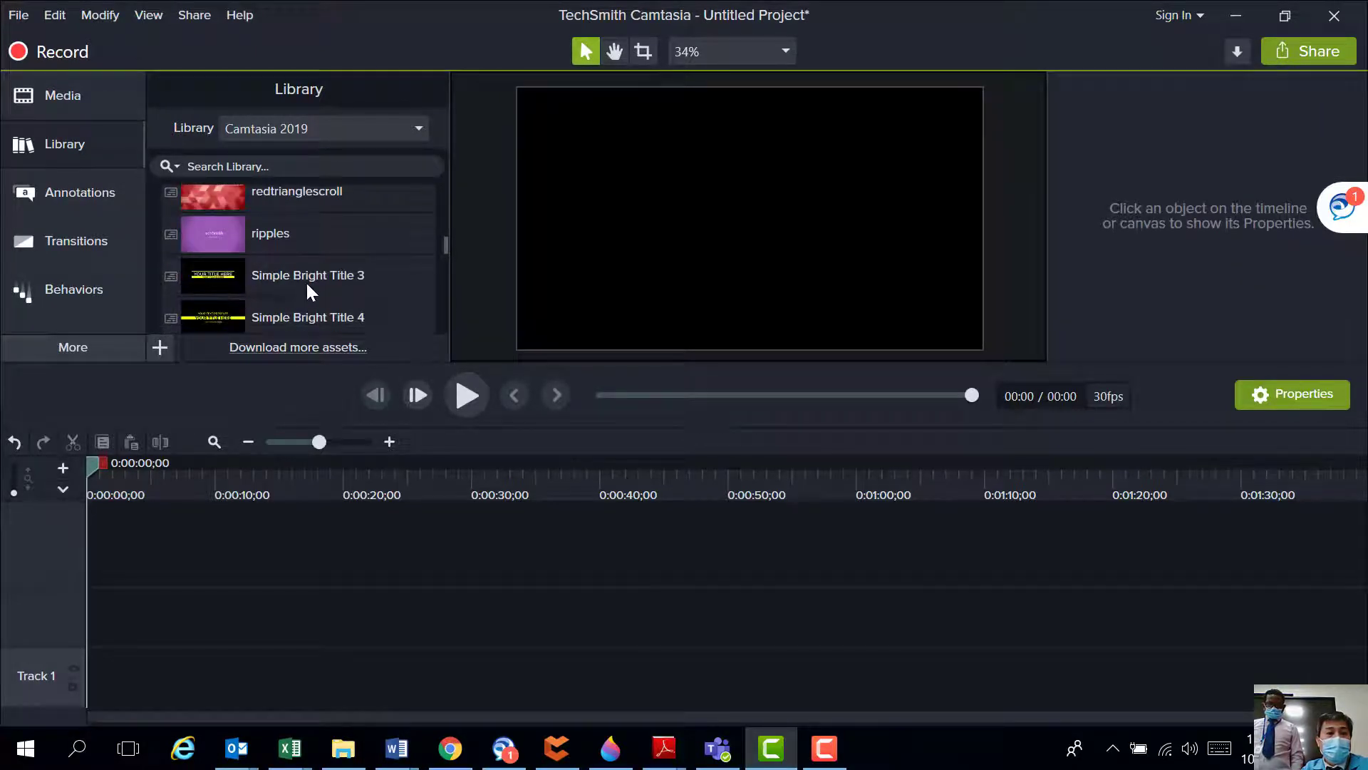
pyautogui.scroll(3, 306, 282)
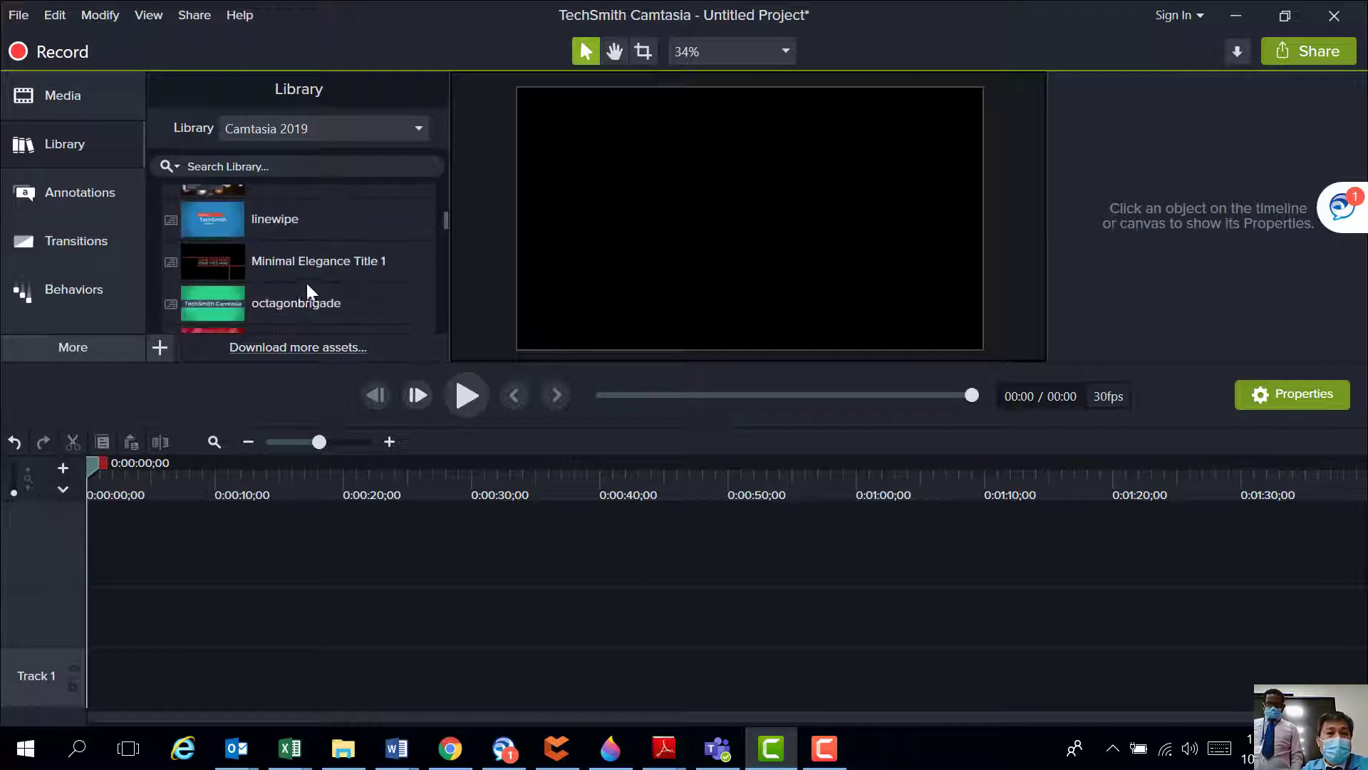
pyautogui.click(236, 303)
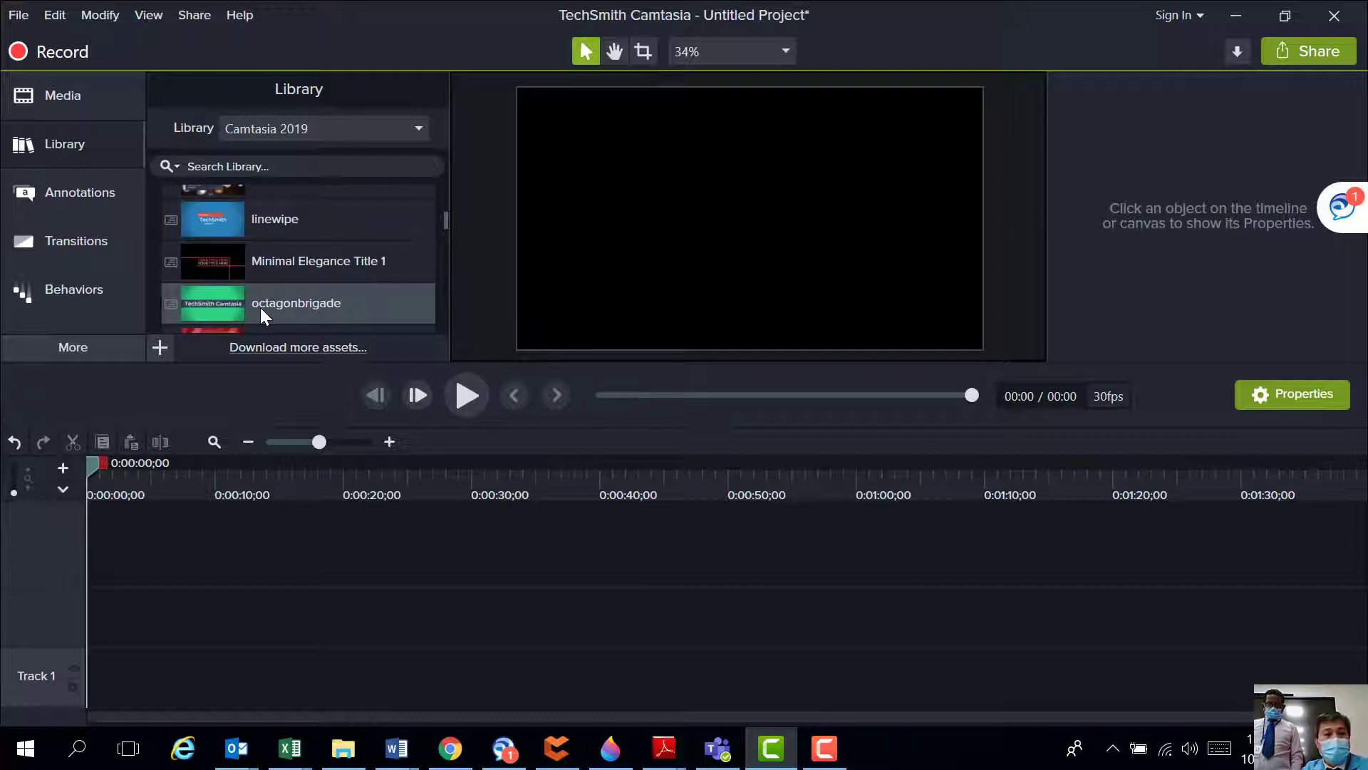
# Step: Place the octagonbrigade intro on the timeline and change its title to 'ELE 2303 Lab 6'
pyautogui.moveTo(224, 304)
pyautogui.mouseDown()
pyautogui.moveTo(148, 617)
pyautogui.moveTo(81, 625)
pyautogui.mouseUp()
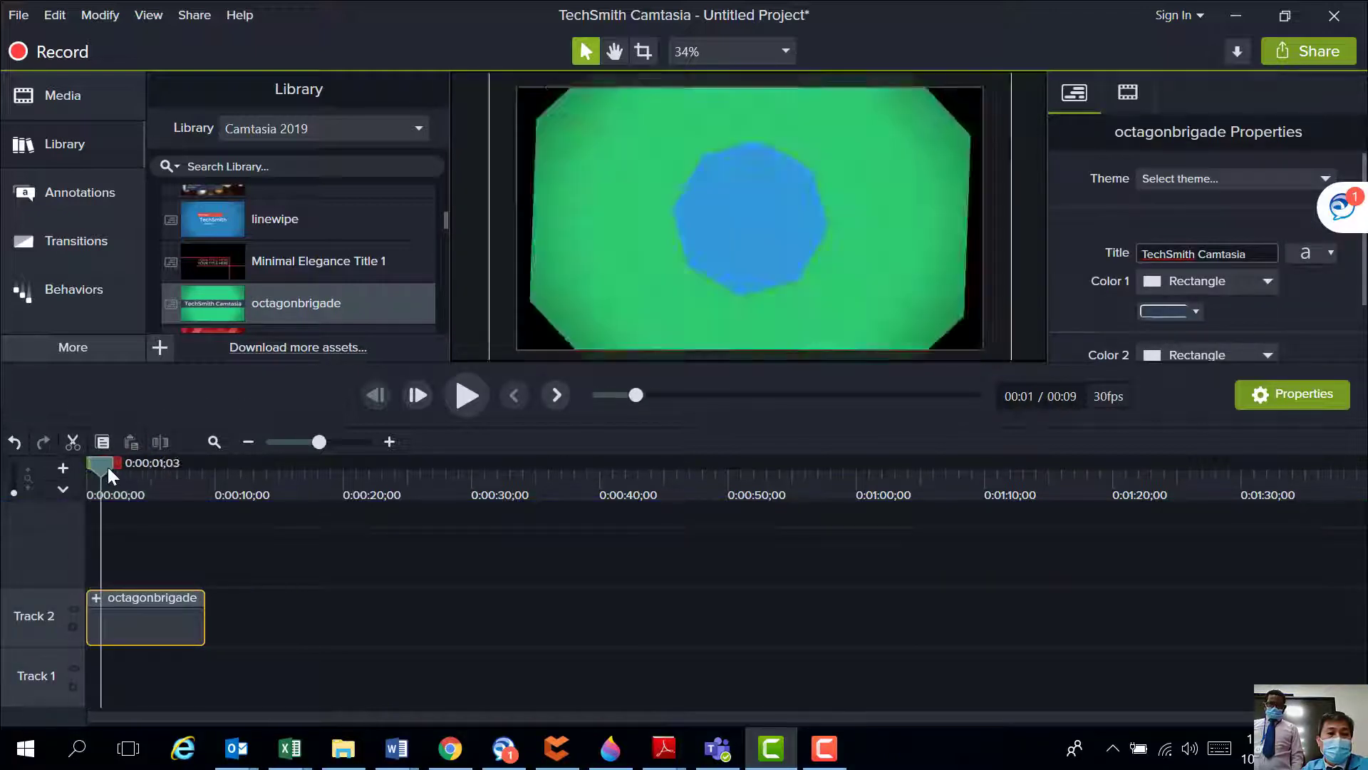
pyautogui.moveTo(88, 467); pyautogui.dragTo(157, 470)
pyautogui.moveTo(1248, 253); pyautogui.dragTo(1087, 252)
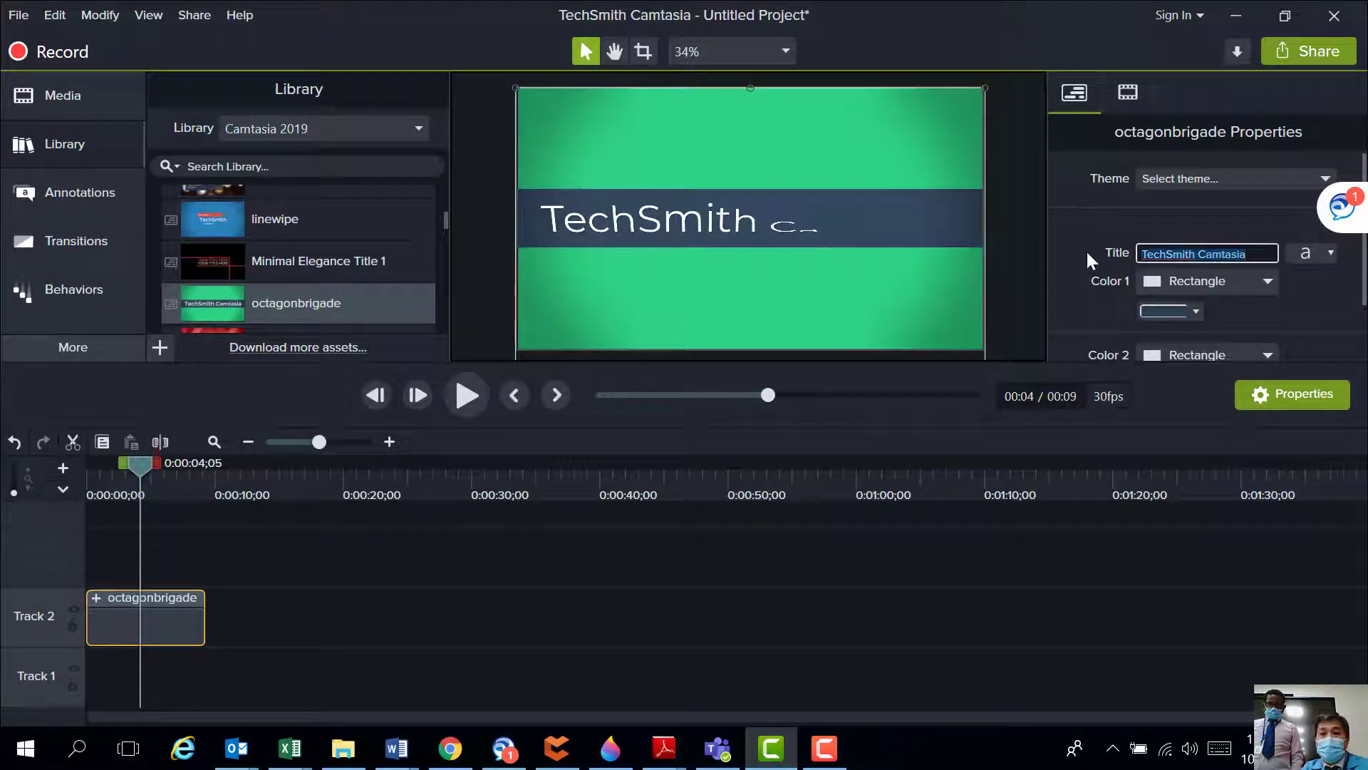
pyautogui.write('ELE ')
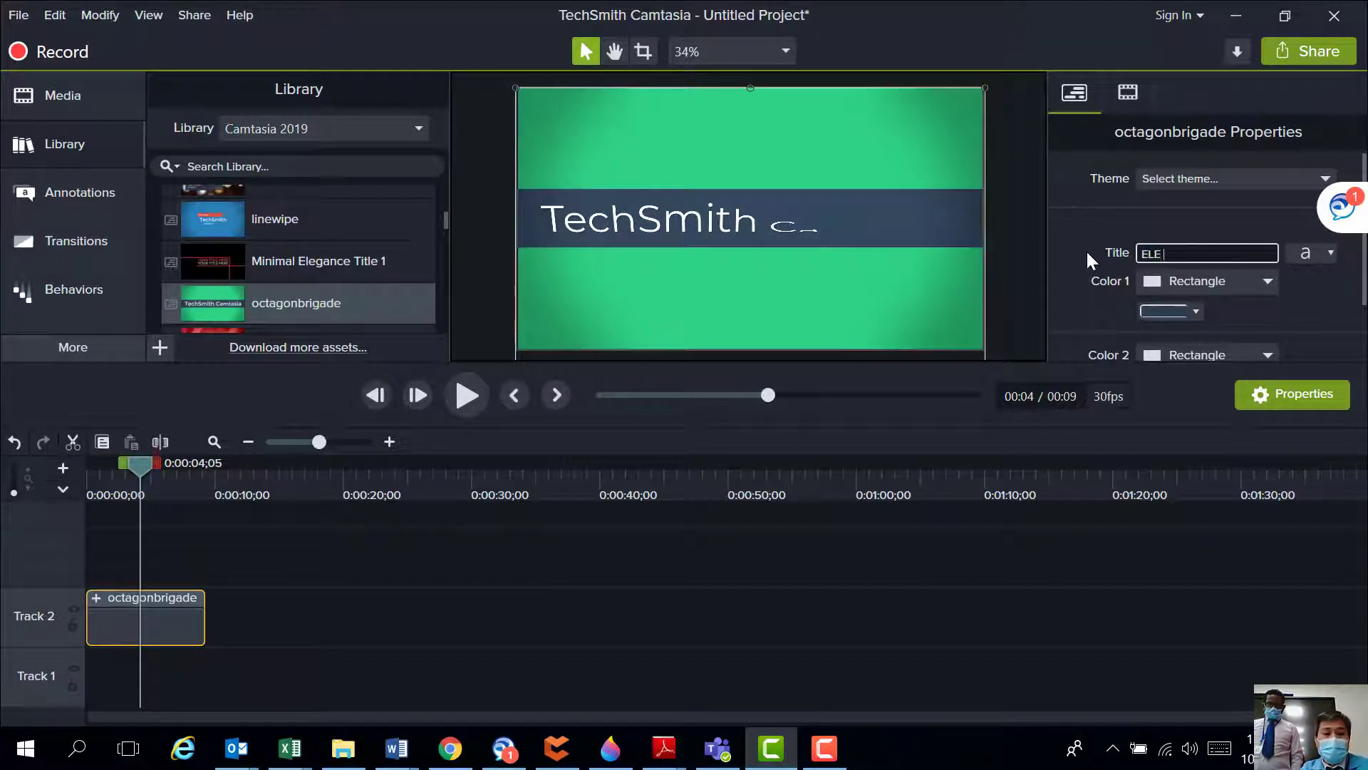
pyautogui.write('2303 Lab 6')
pyautogui.scroll(-1, 1140, 322)
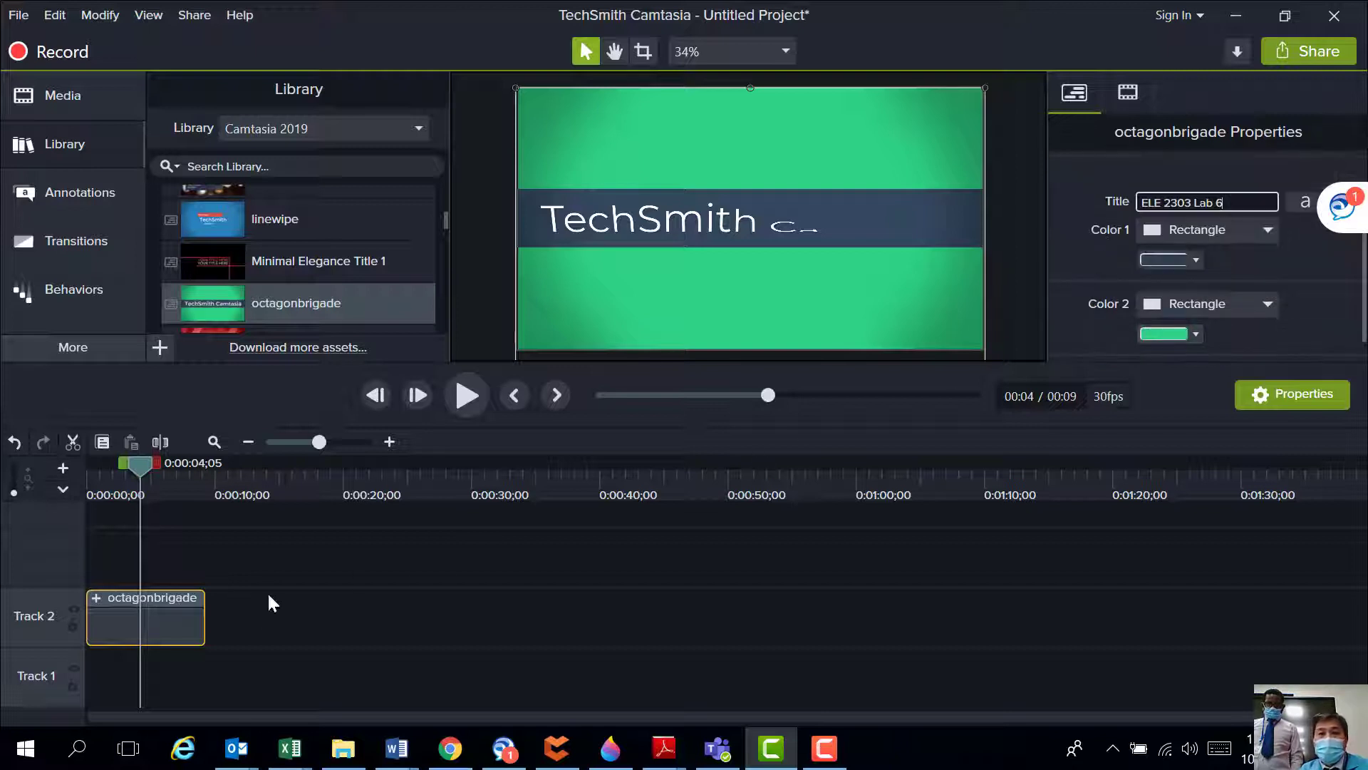
# Step: Preview the retitled intro from near its start
pyautogui.click(191, 545)
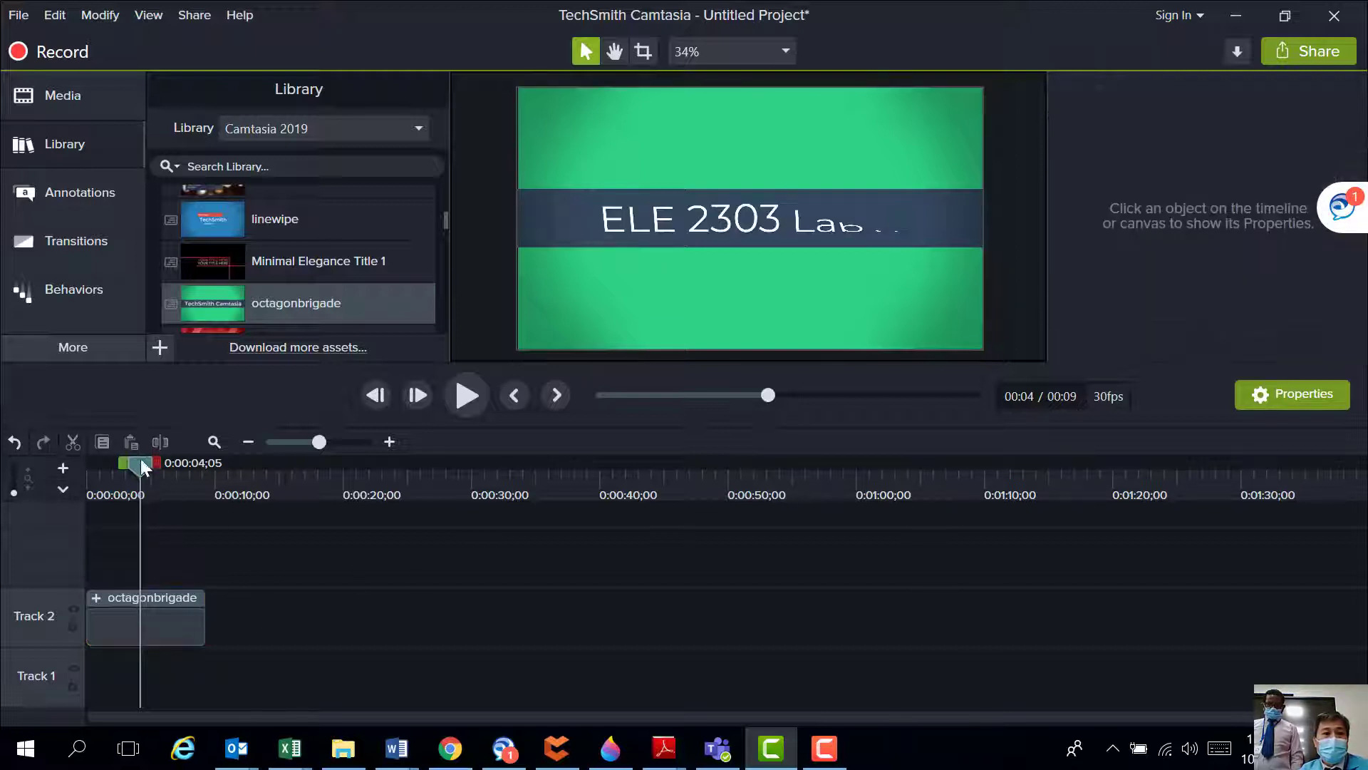
pyautogui.moveTo(137, 468); pyautogui.dragTo(105, 468)
pyautogui.press('space')
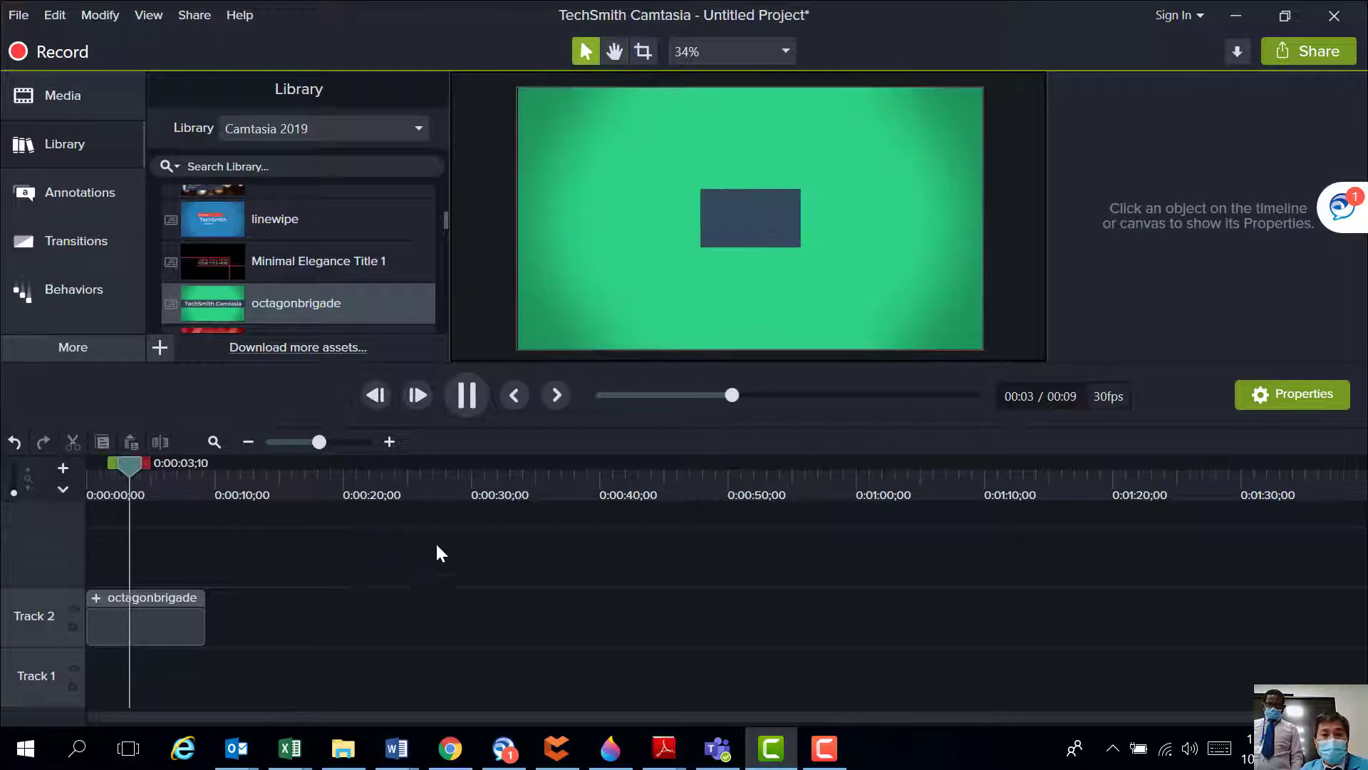
pyautogui.press('space')
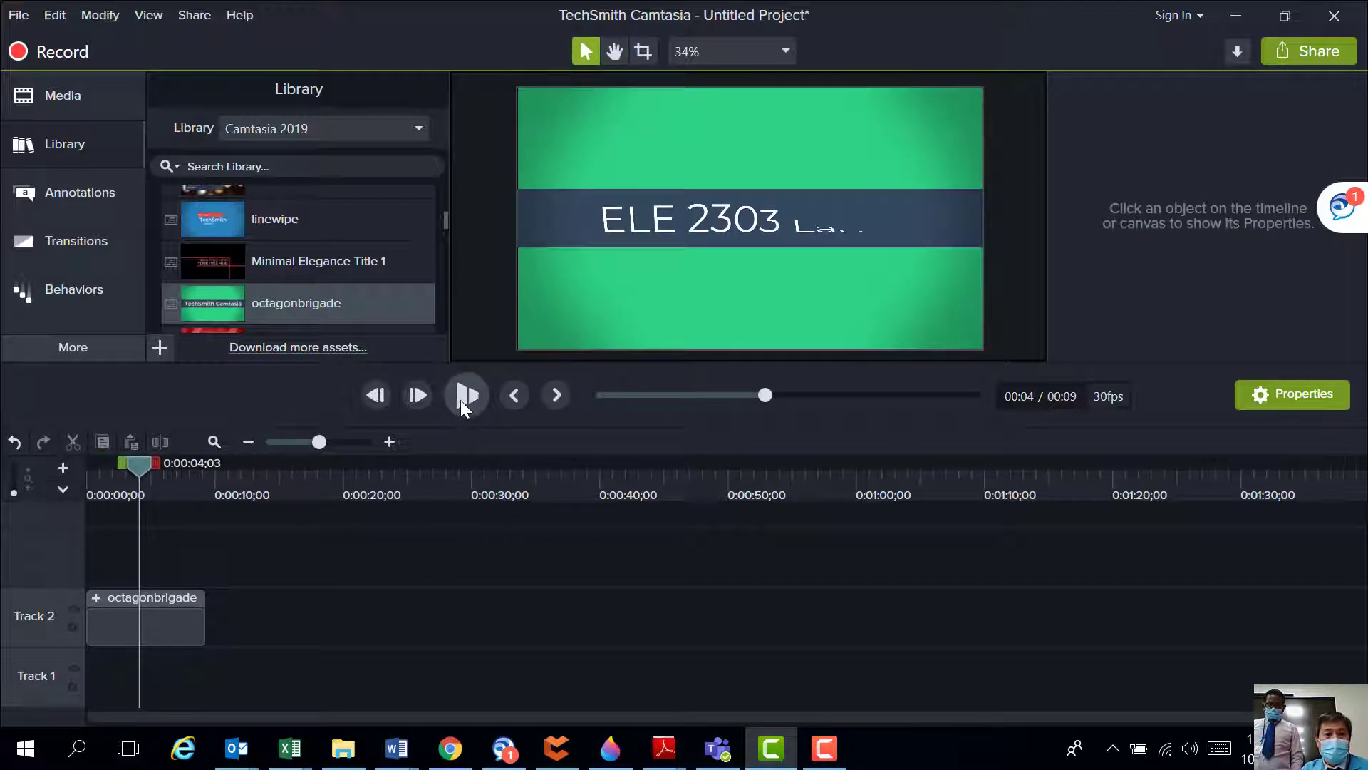
pyautogui.click(460, 399)
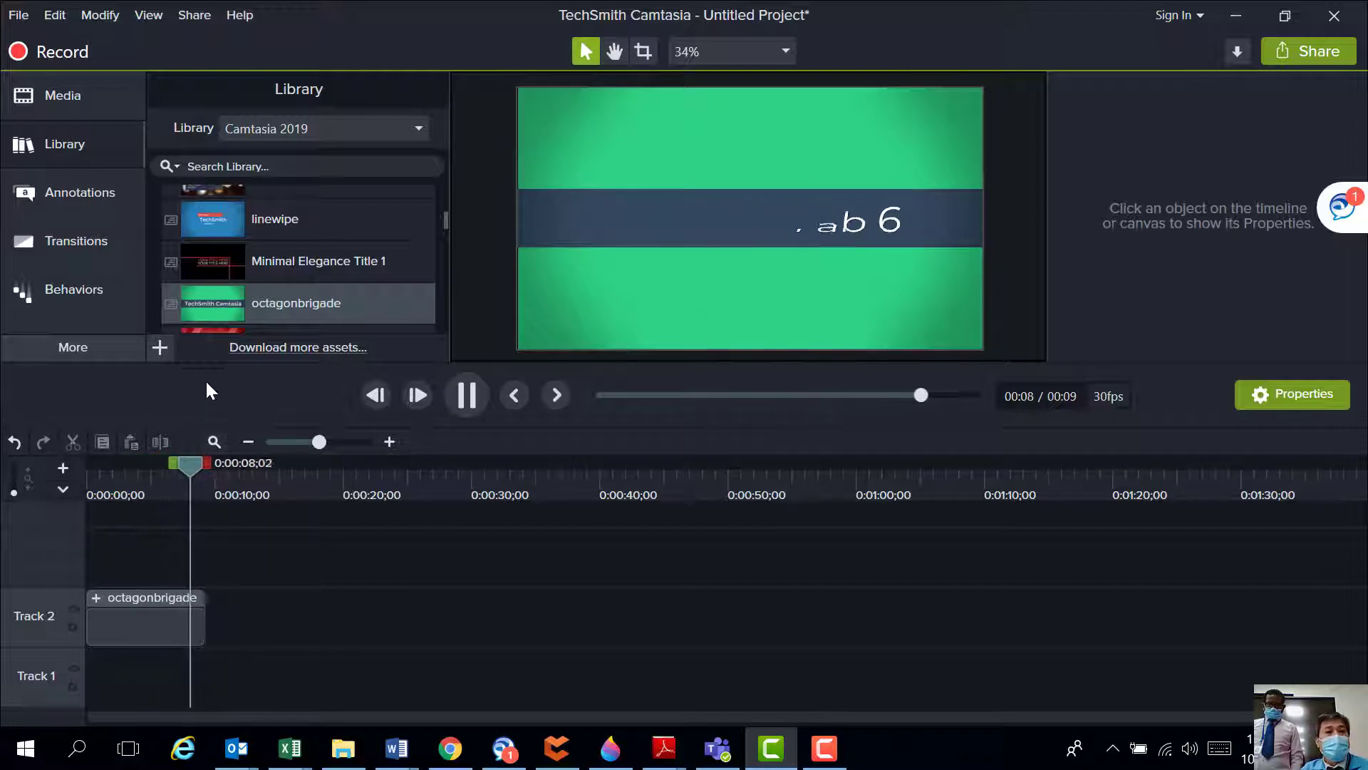
pyautogui.press('space')
# Step: Put the lab recording on the timeline after the intro and play it from inside the clip
pyautogui.click(62, 101)
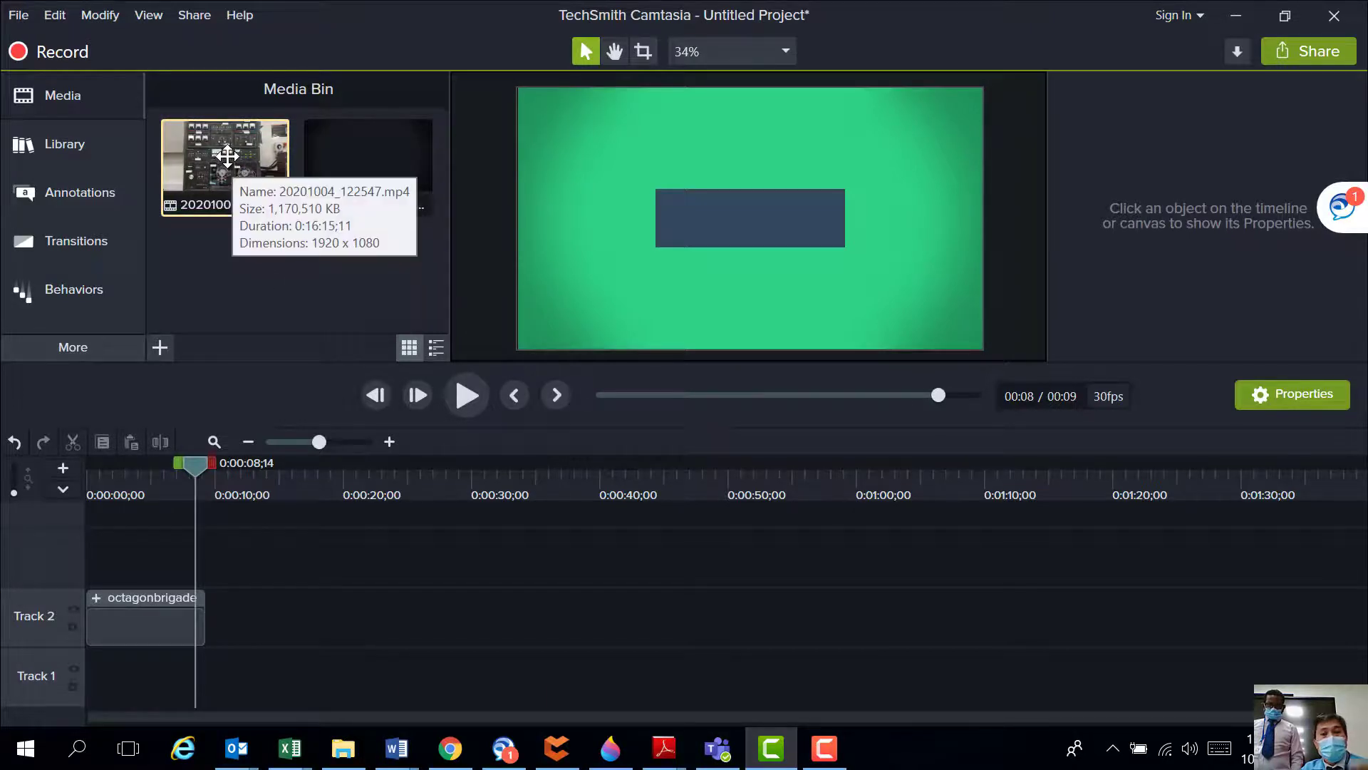
pyautogui.moveTo(227, 156)
pyautogui.mouseDown()
pyautogui.moveTo(246, 588)
pyautogui.moveTo(212, 562)
pyautogui.moveTo(226, 579)
pyautogui.mouseUp()
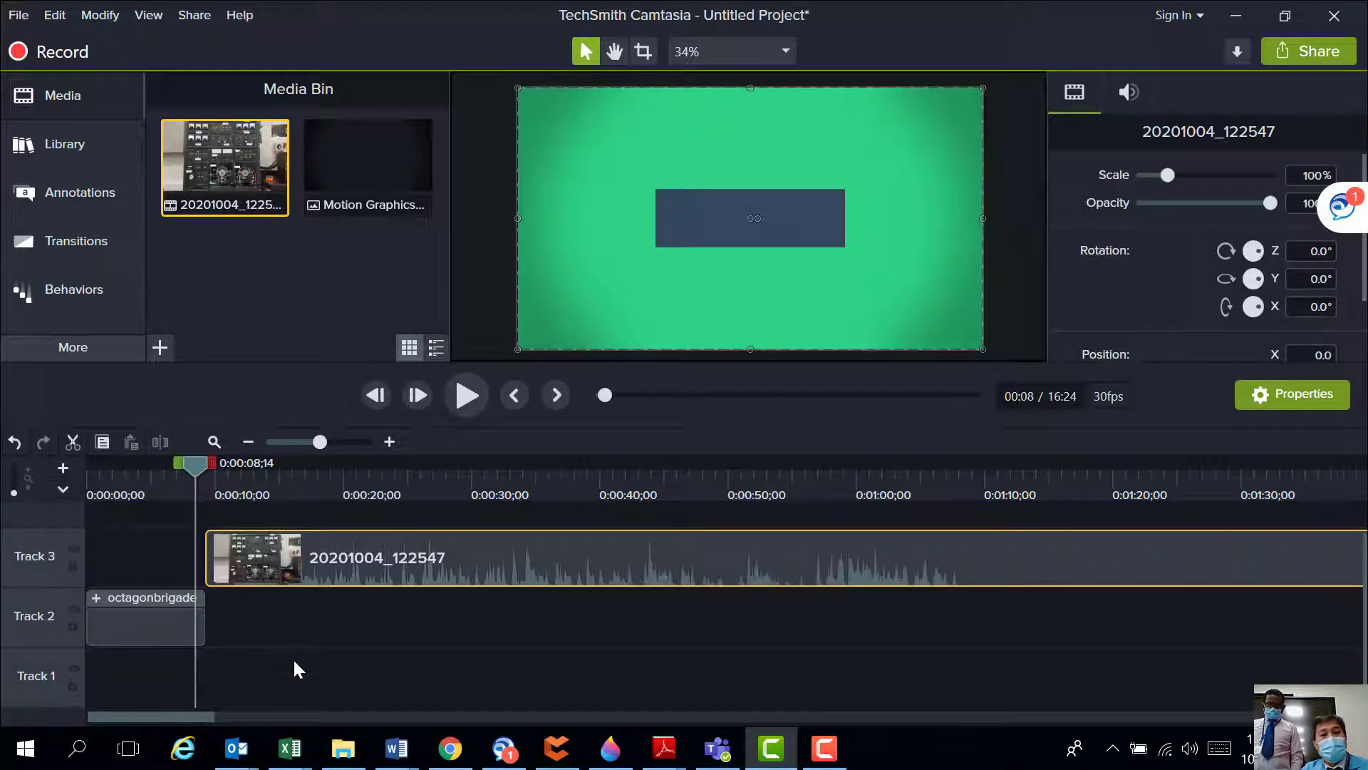
pyautogui.moveTo(198, 469); pyautogui.dragTo(497, 464)
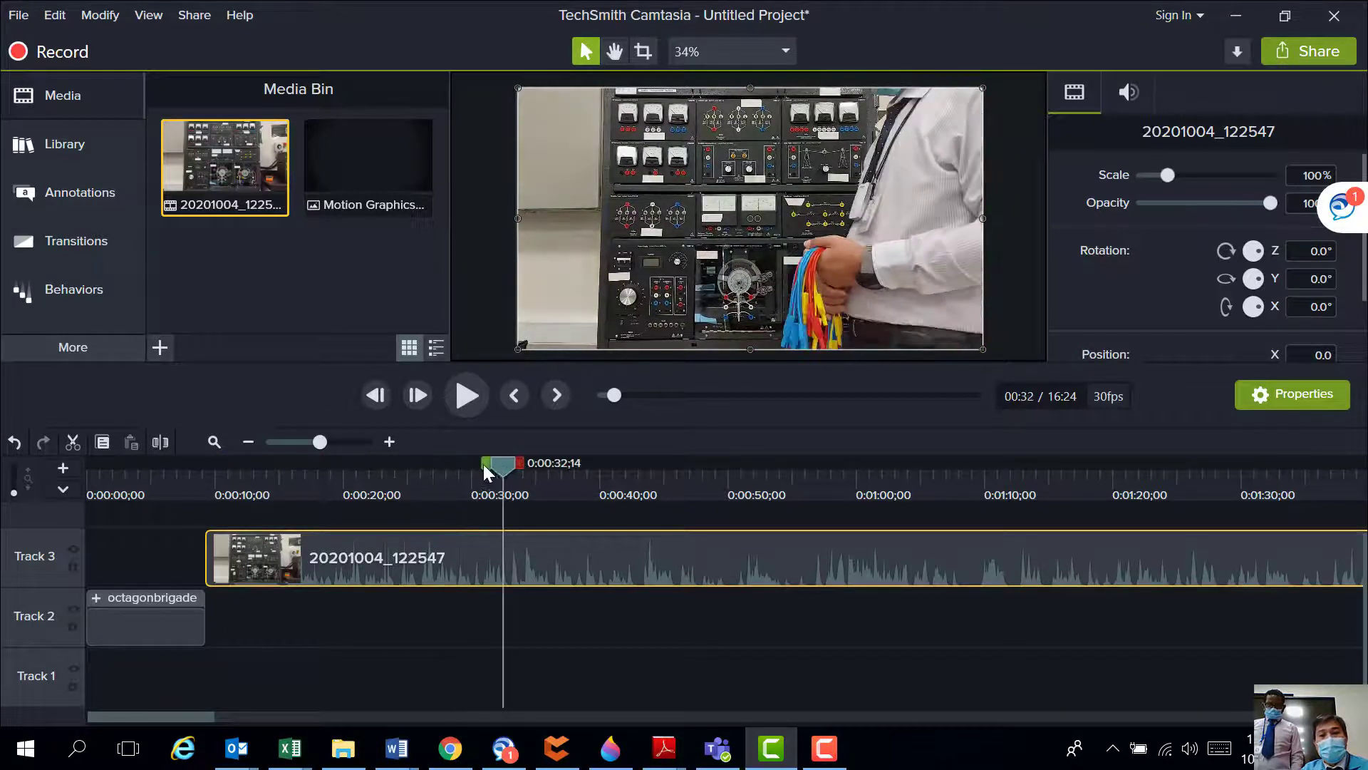
pyautogui.click(470, 397)
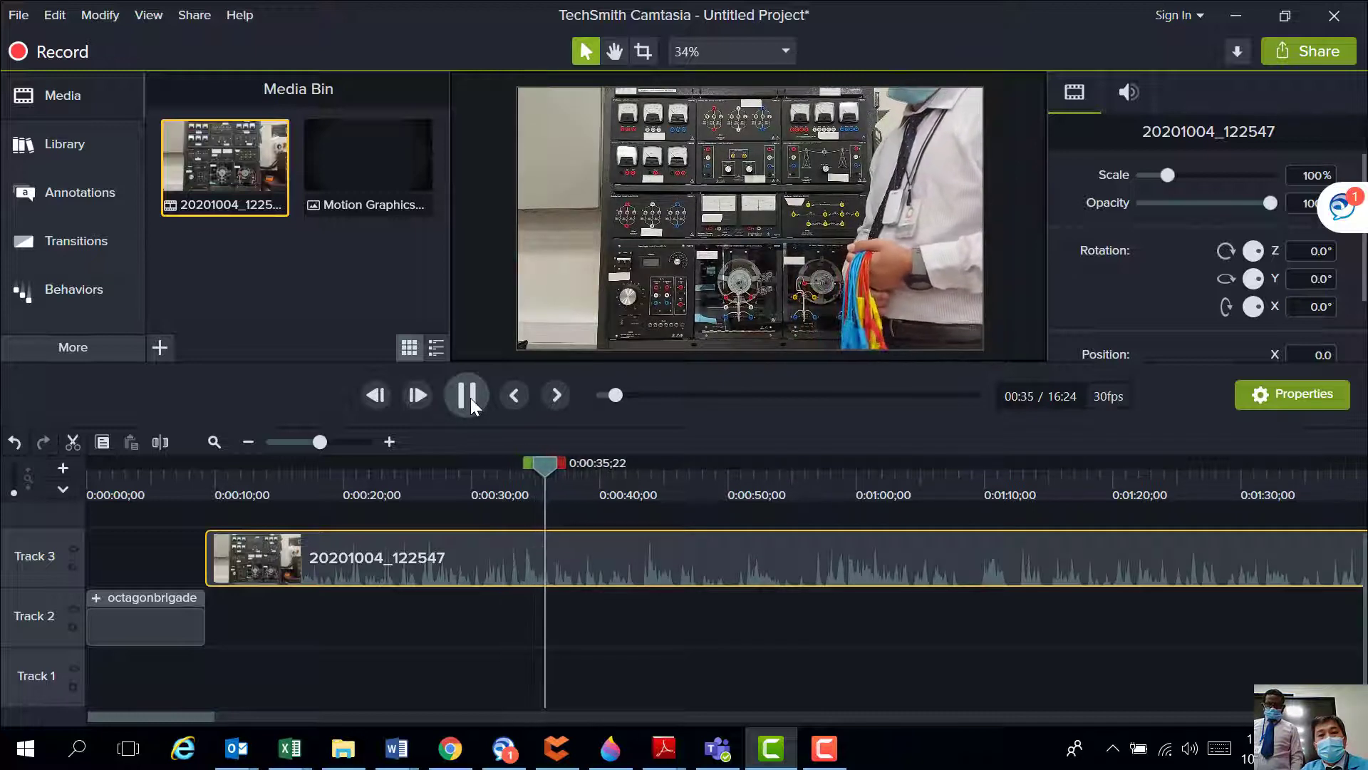
# Step: Split the lab clip at 0:00:37;06 and again at 0:00:46;09
pyautogui.click(470, 396)
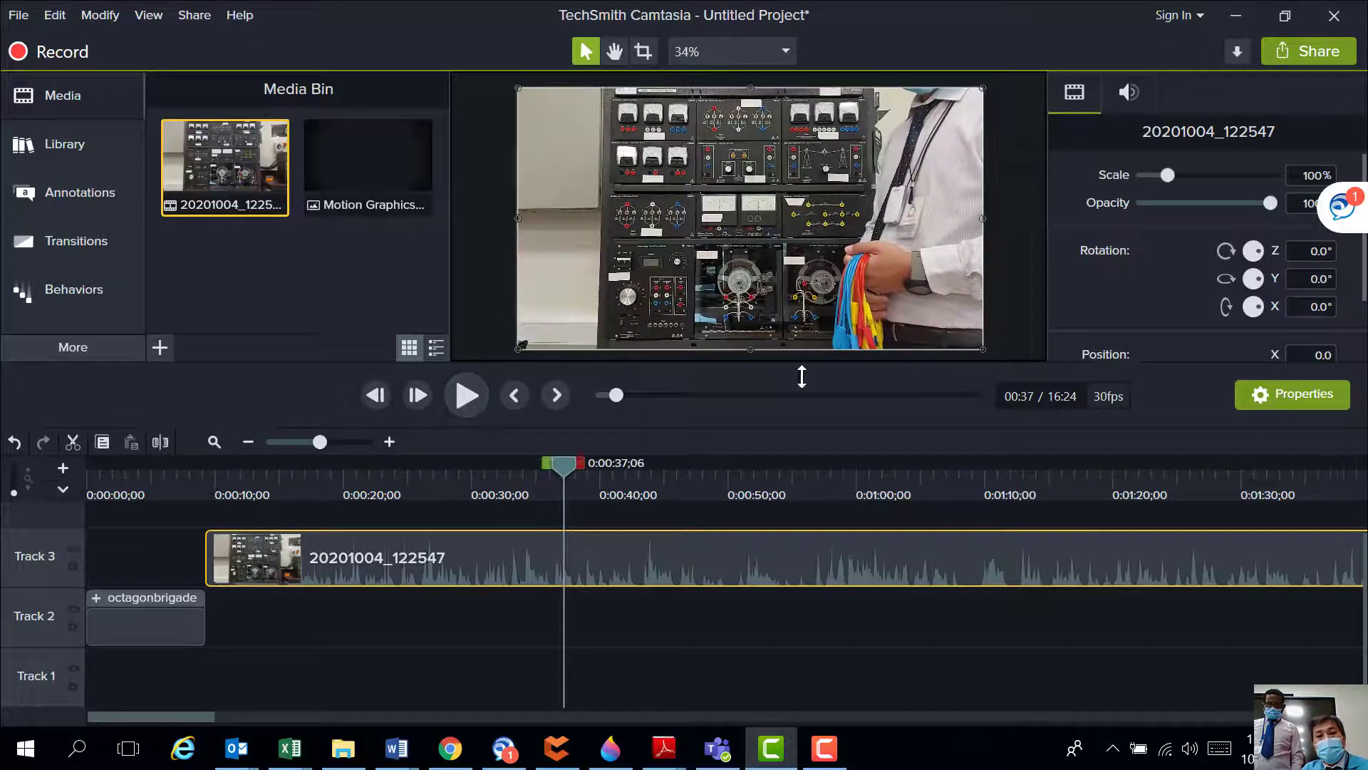
pyautogui.click(557, 681)
pyautogui.click(558, 563)
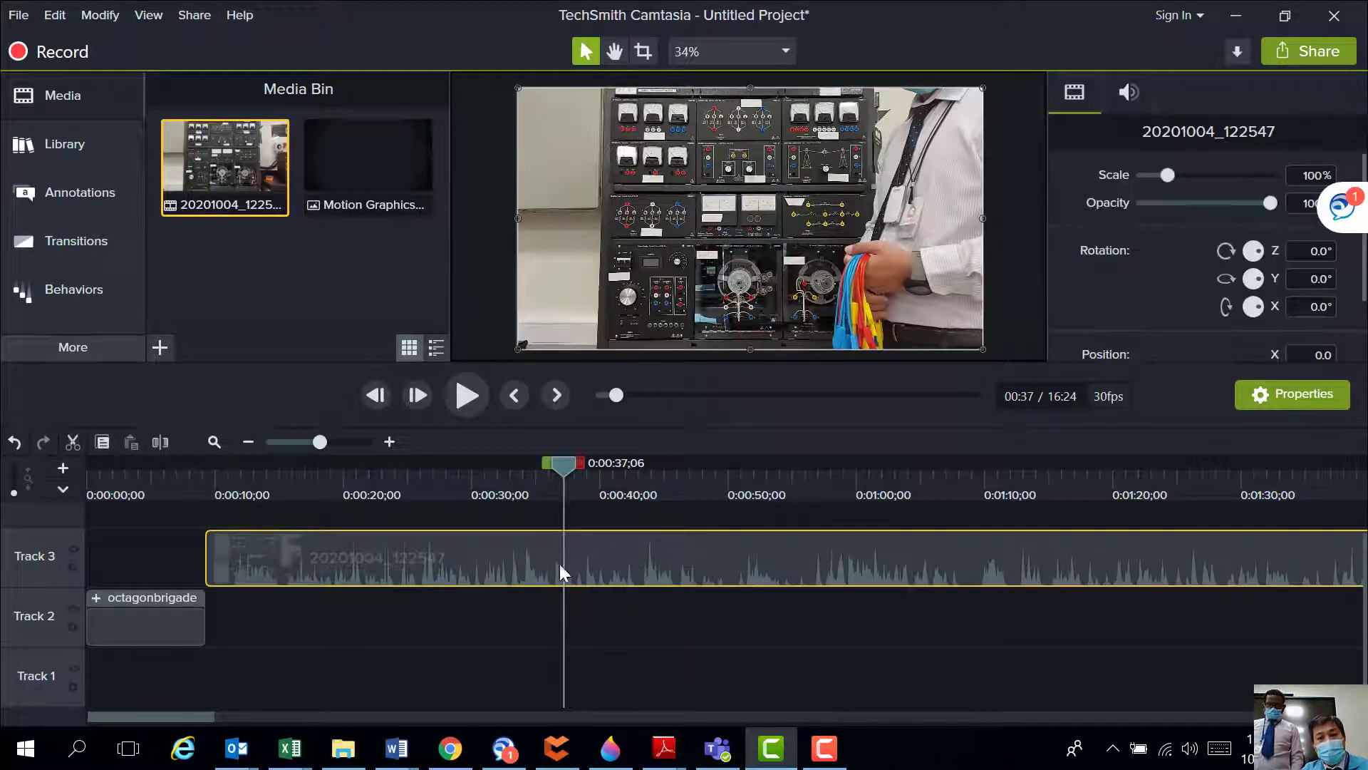
pyautogui.click(161, 442)
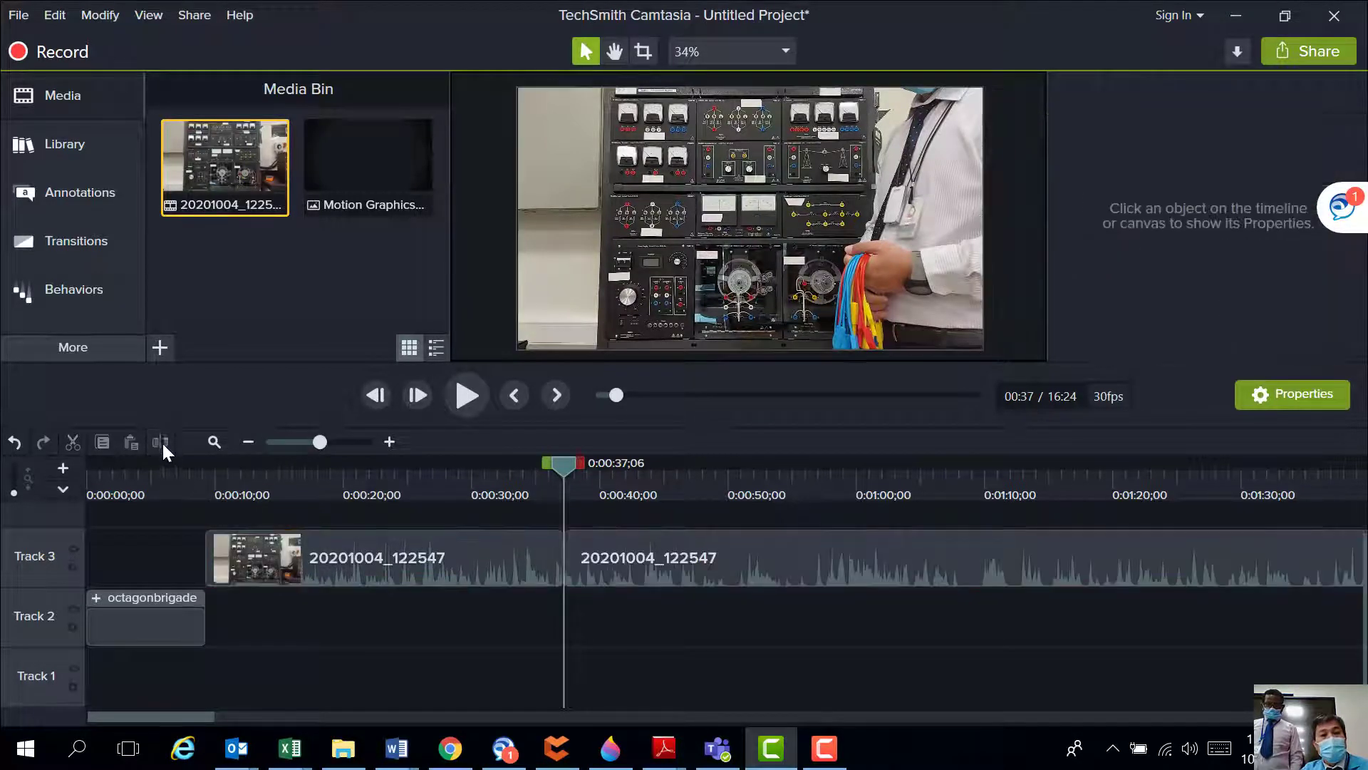
pyautogui.moveTo(571, 467)
pyautogui.mouseDown()
pyautogui.moveTo(597, 468)
pyautogui.moveTo(574, 467)
pyautogui.mouseUp()
pyautogui.press('space')
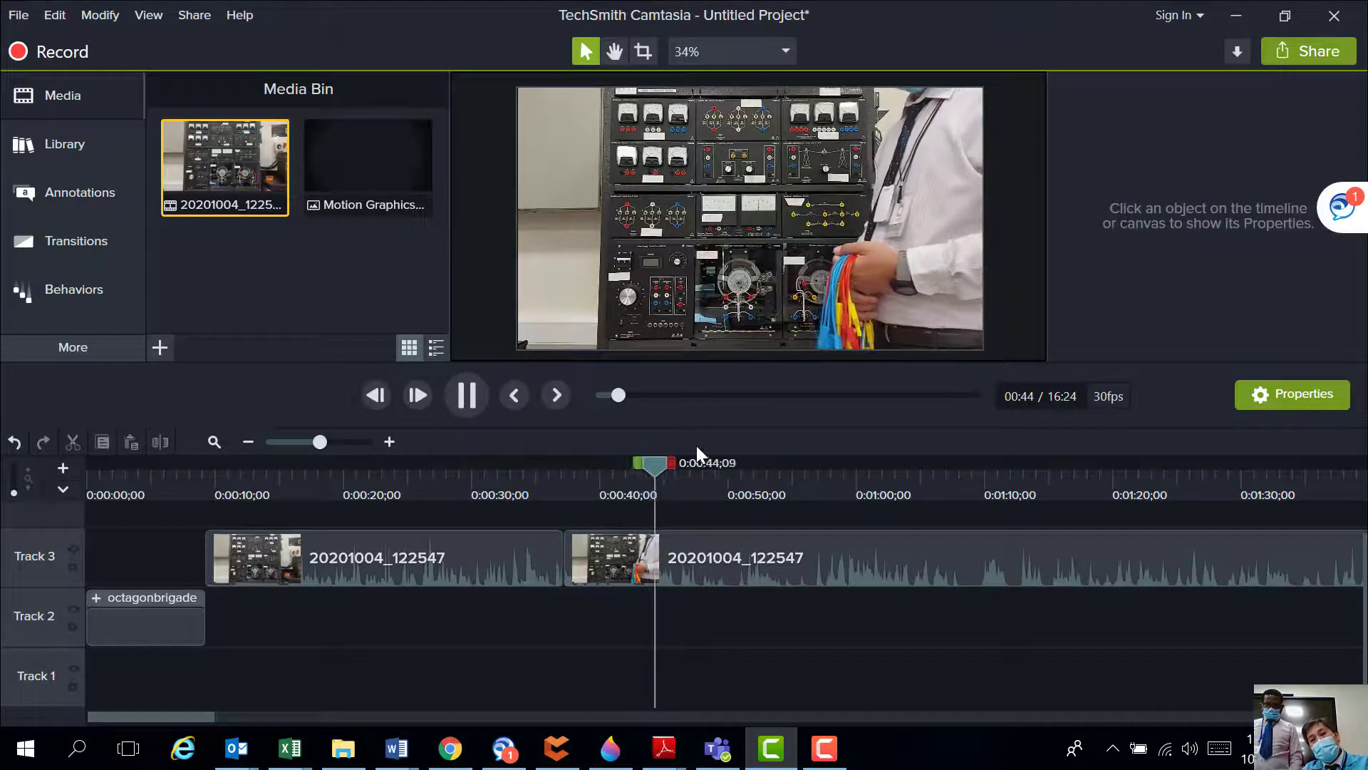
pyautogui.click(468, 396)
pyautogui.click(704, 558)
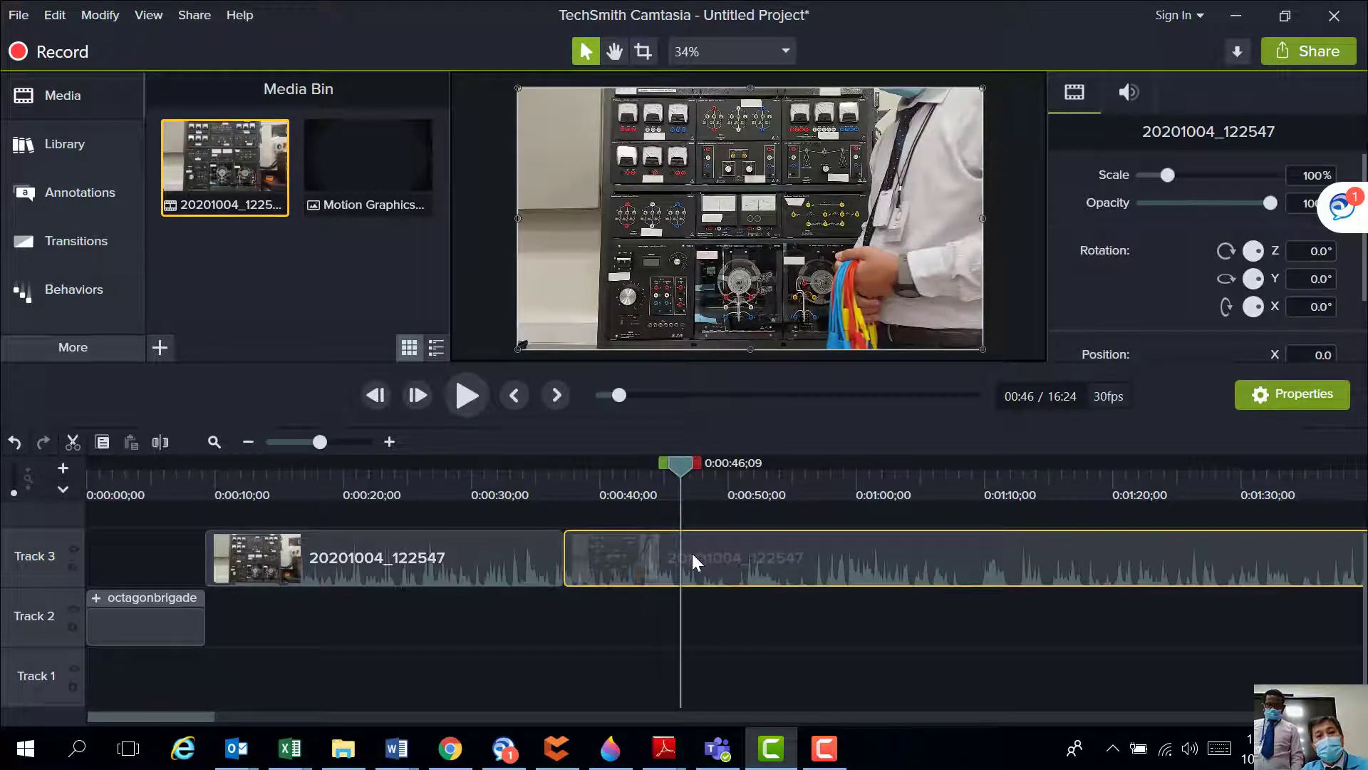
pyautogui.click(163, 443)
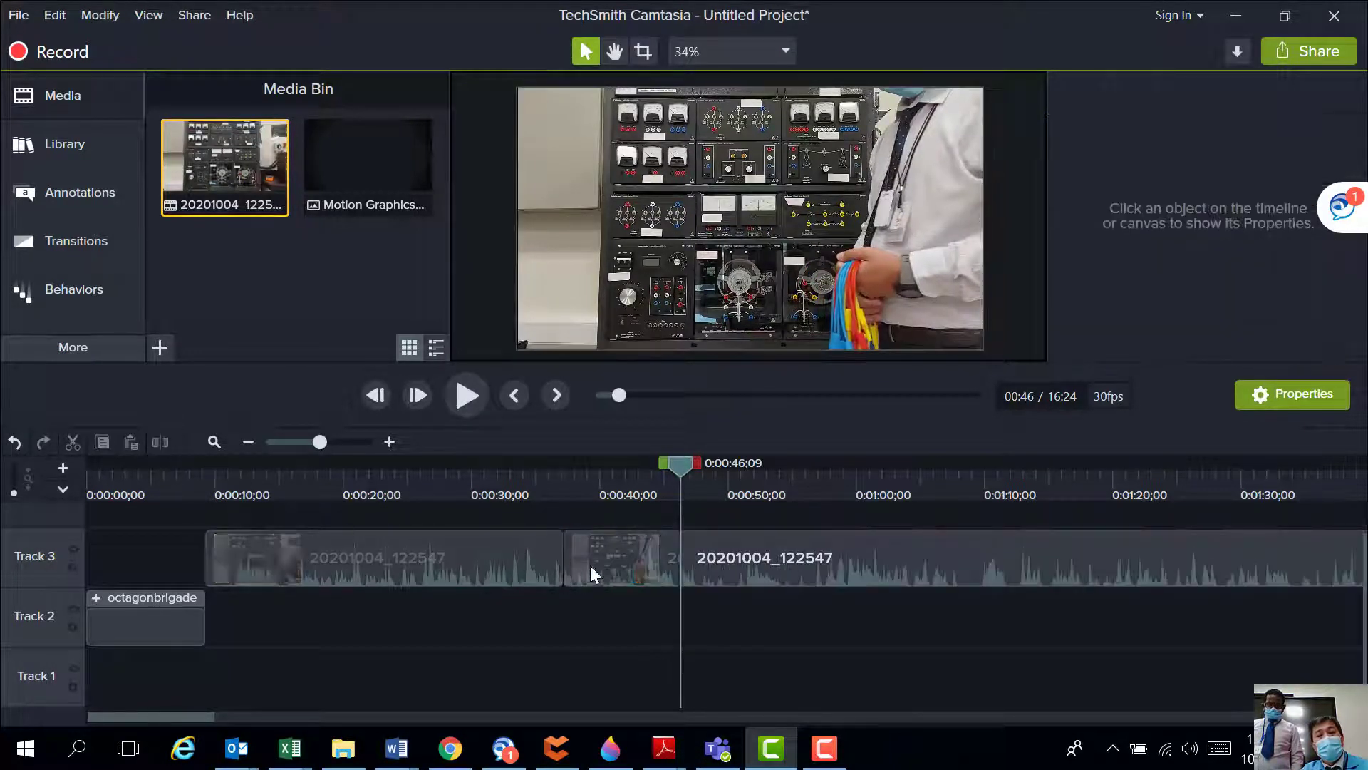
# Step: Delete the middle piece, close the gap, and check the join around 0:00:50
pyautogui.click(529, 469)
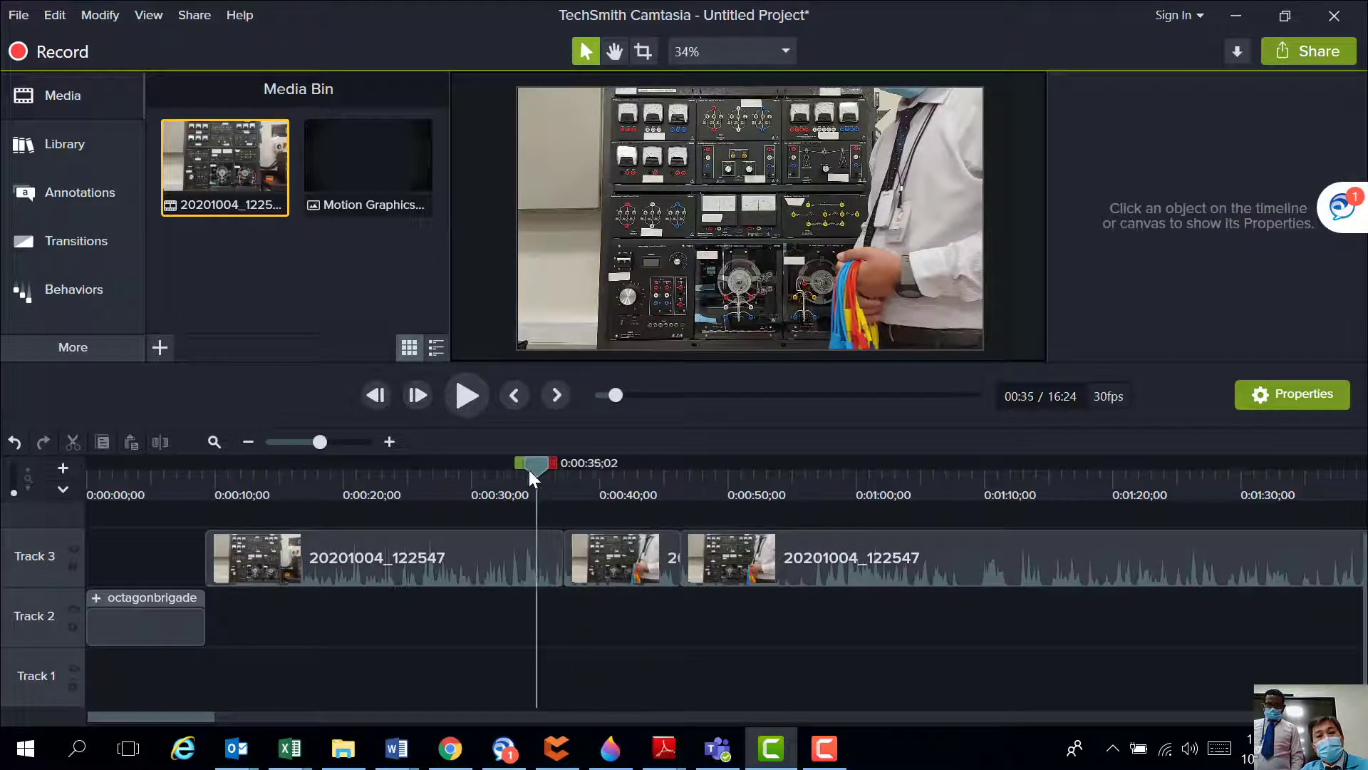
pyautogui.click(631, 559)
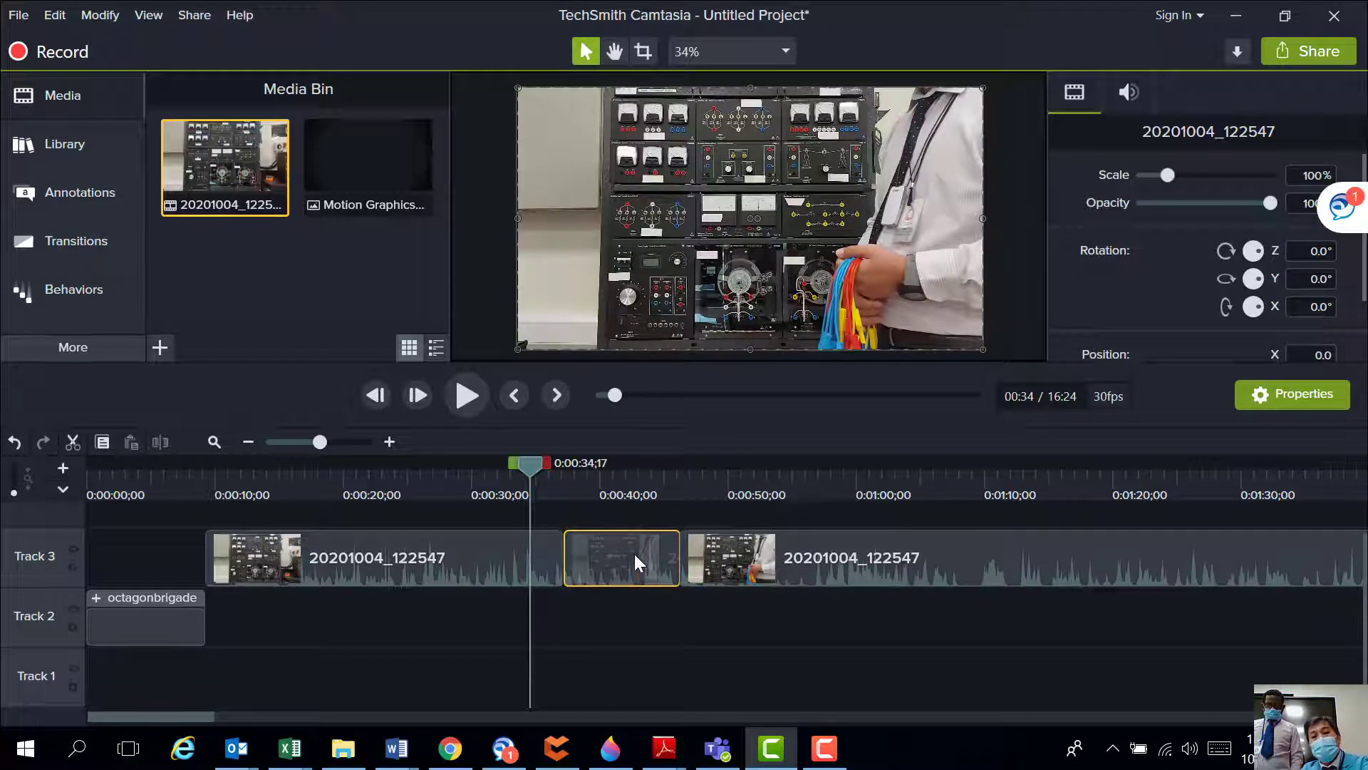
pyautogui.press('Delete')
pyautogui.moveTo(741, 557); pyautogui.dragTo(617, 557)
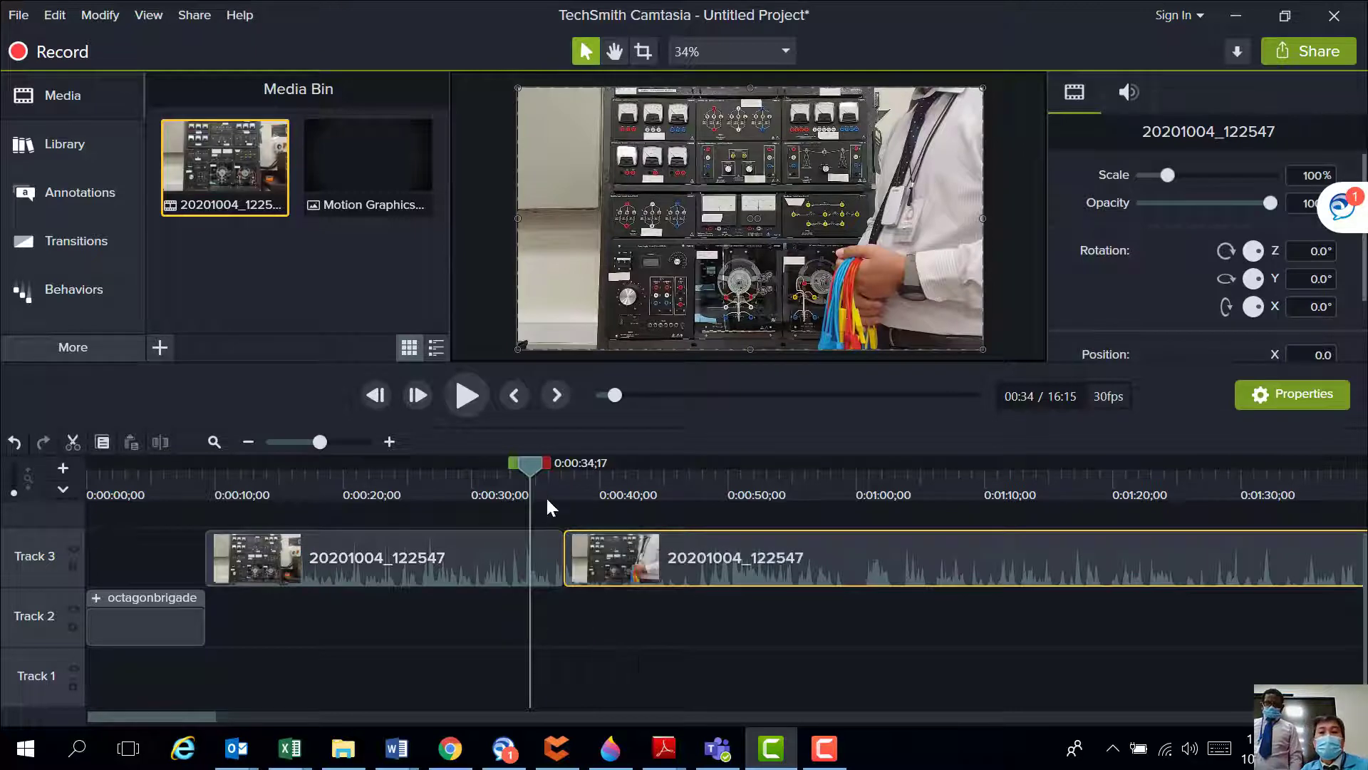
pyautogui.moveTo(558, 466); pyautogui.dragTo(738, 482)
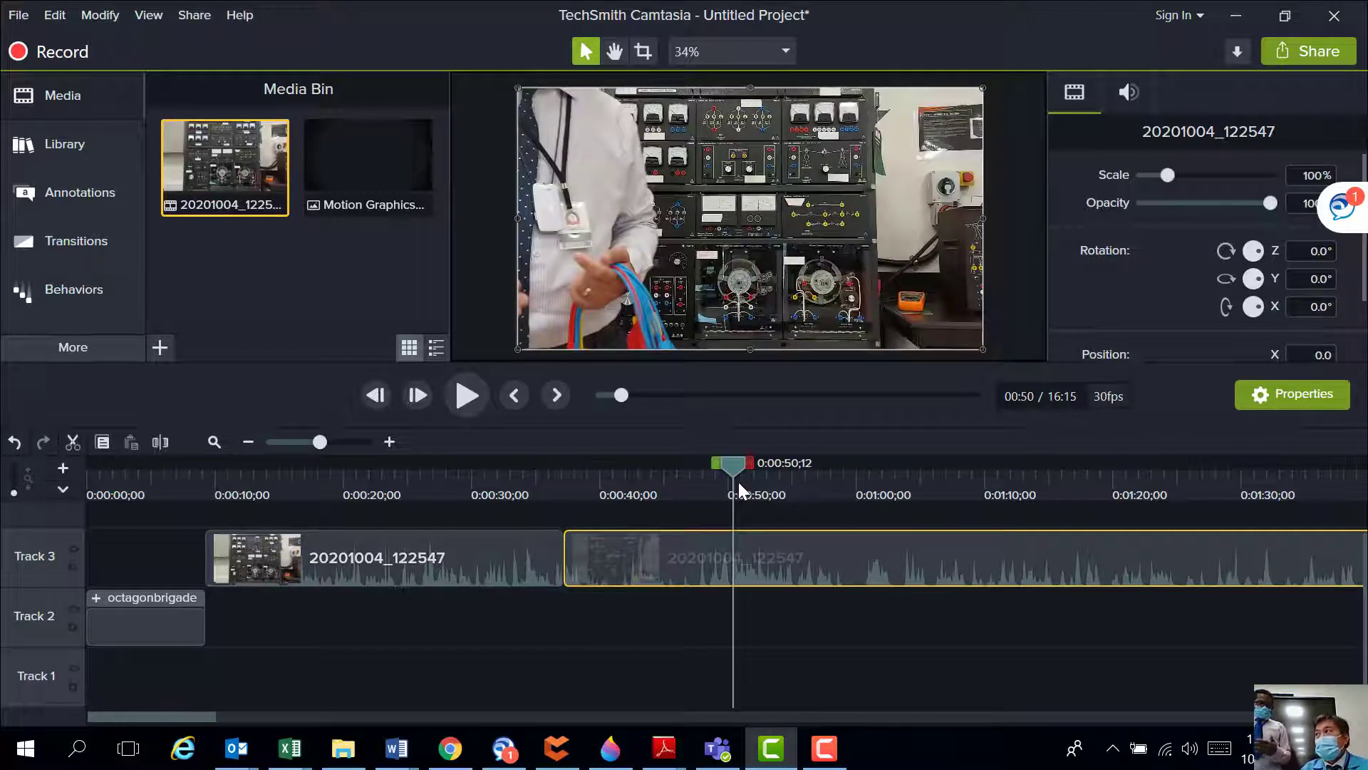
pyautogui.click(798, 500)
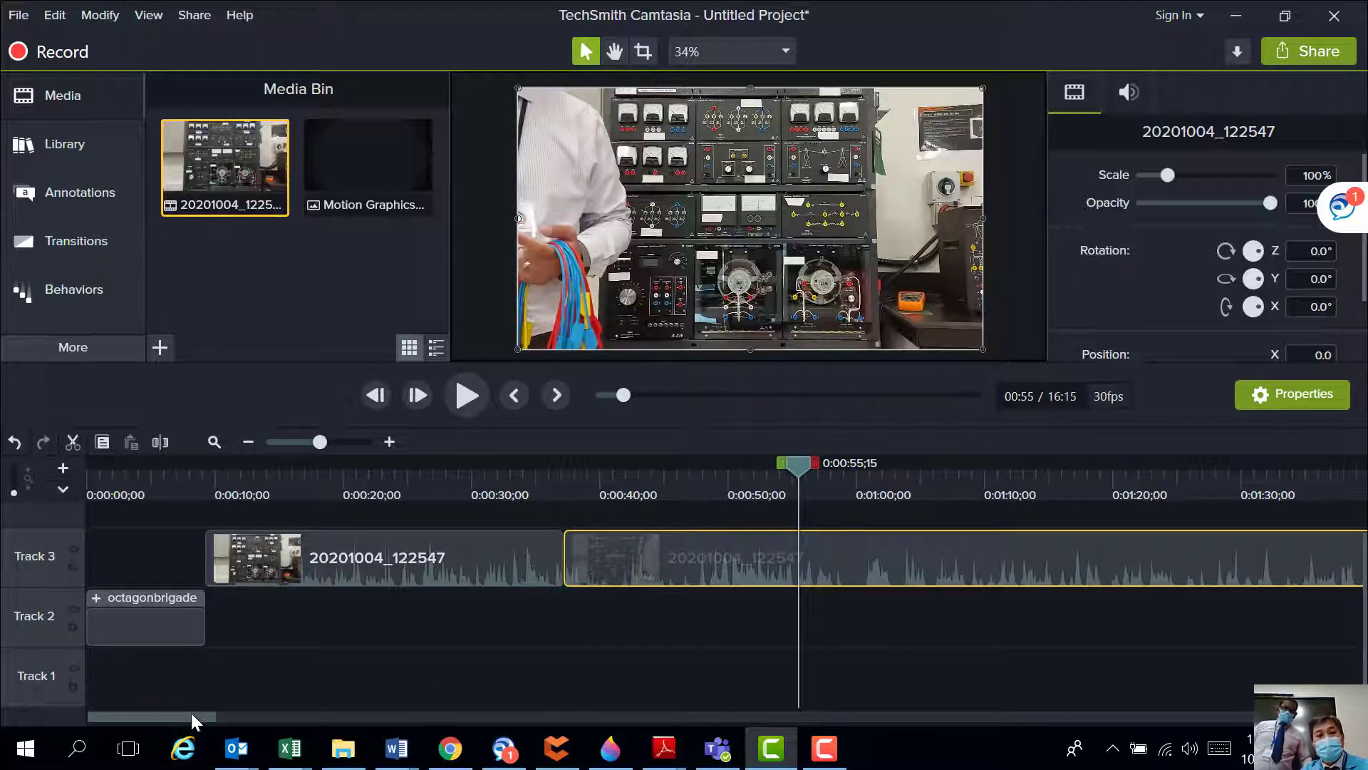
# Step: Zoom out the timeline and skim the lab clip through to its end near 16:14
pyautogui.moveTo(203, 709); pyautogui.dragTo(224, 706)
pyautogui.scroll(-3, 541, 522)
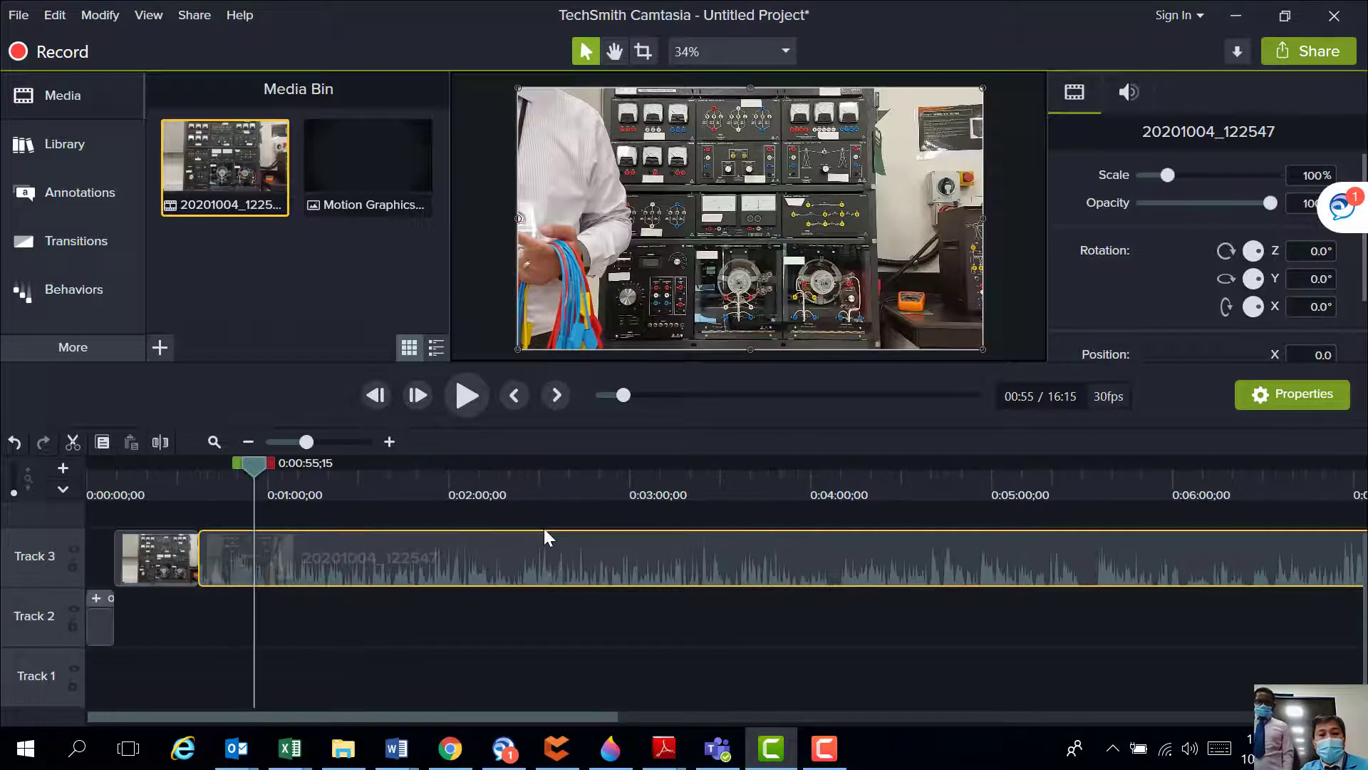
pyautogui.scroll(-2, 531, 544)
pyautogui.scroll(-1, 528, 636)
pyautogui.scroll(-1, 528, 635)
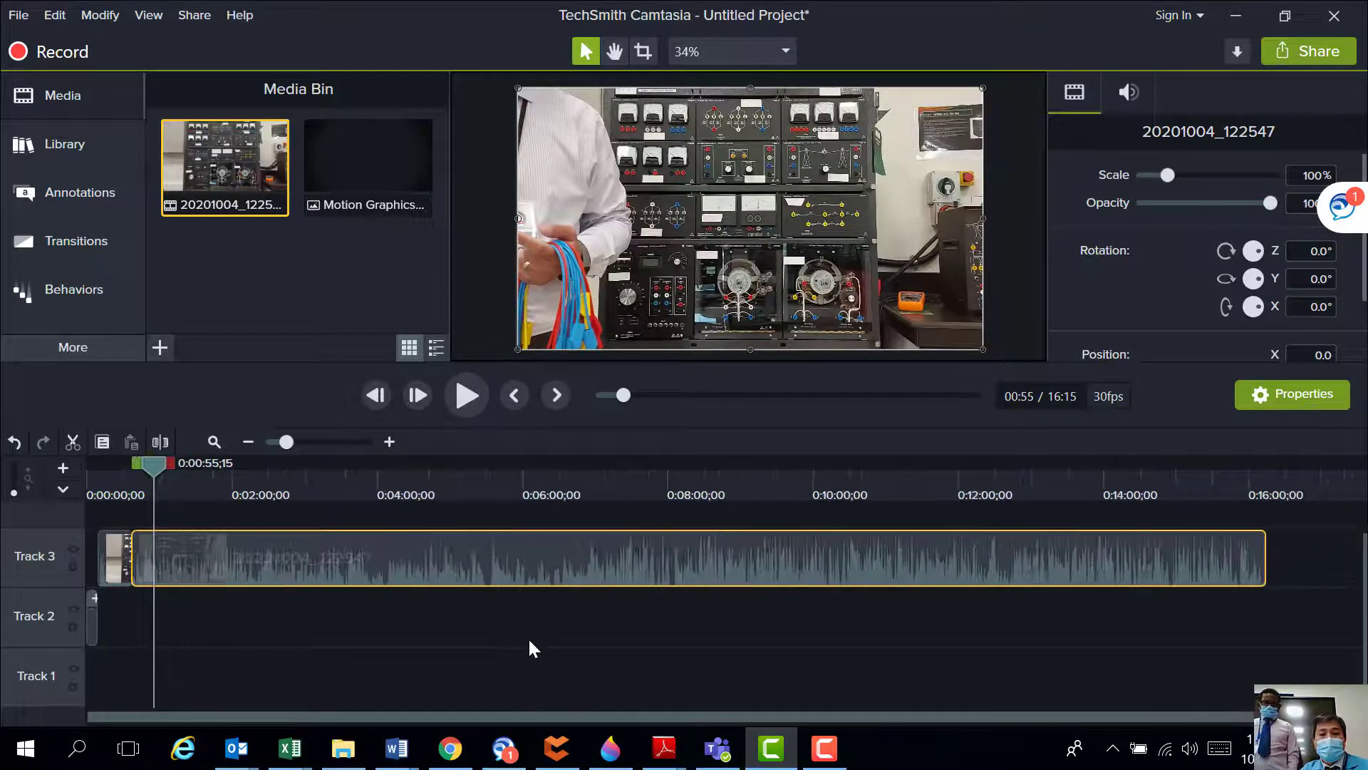
pyautogui.moveTo(171, 484); pyautogui.dragTo(618, 458)
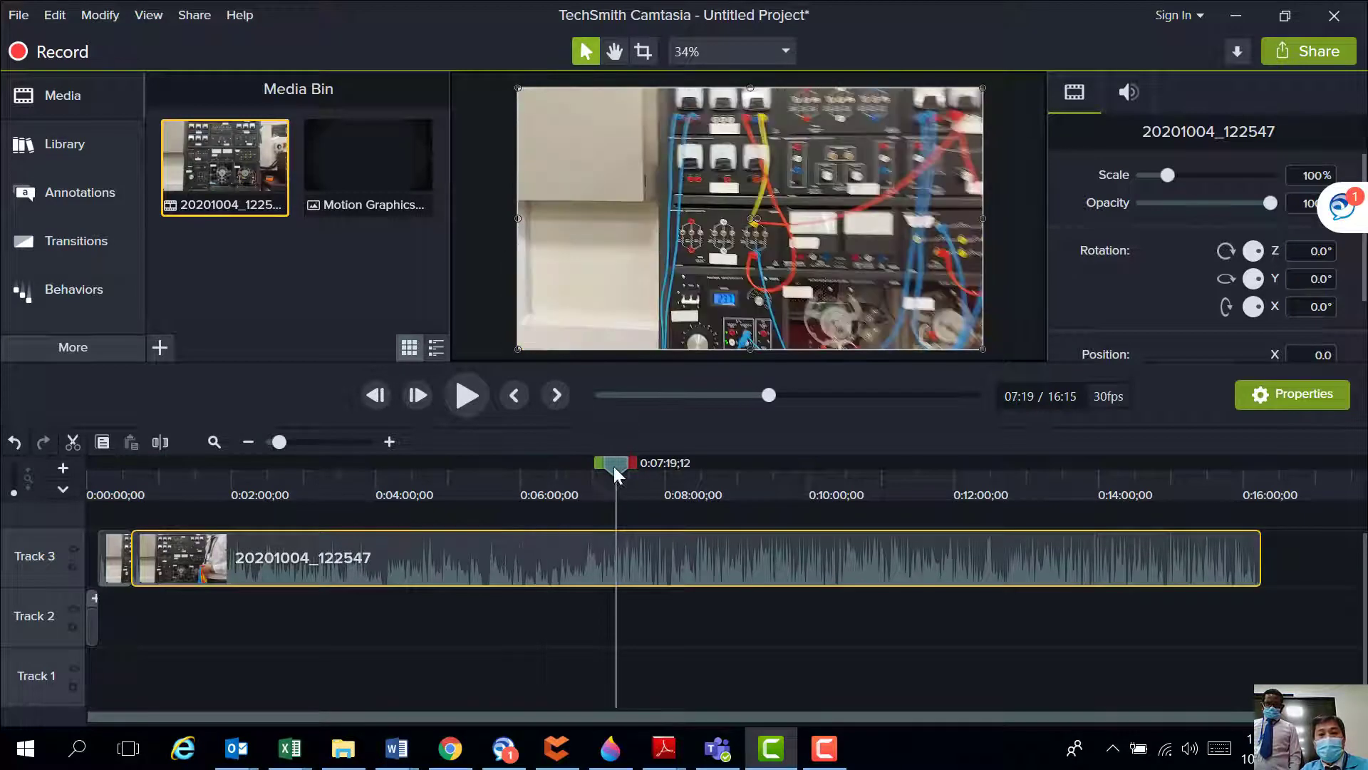
pyautogui.moveTo(614, 466); pyautogui.dragTo(1186, 464)
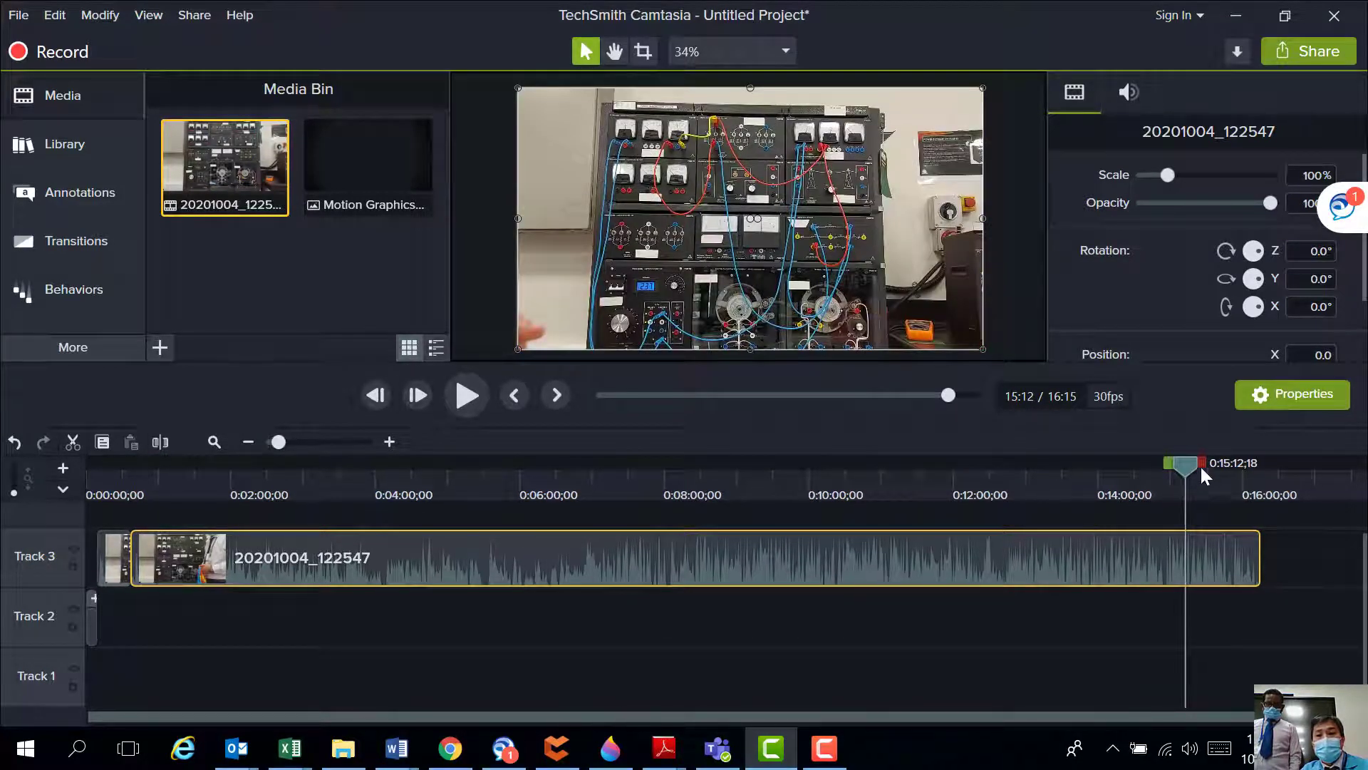
pyautogui.click(1268, 465)
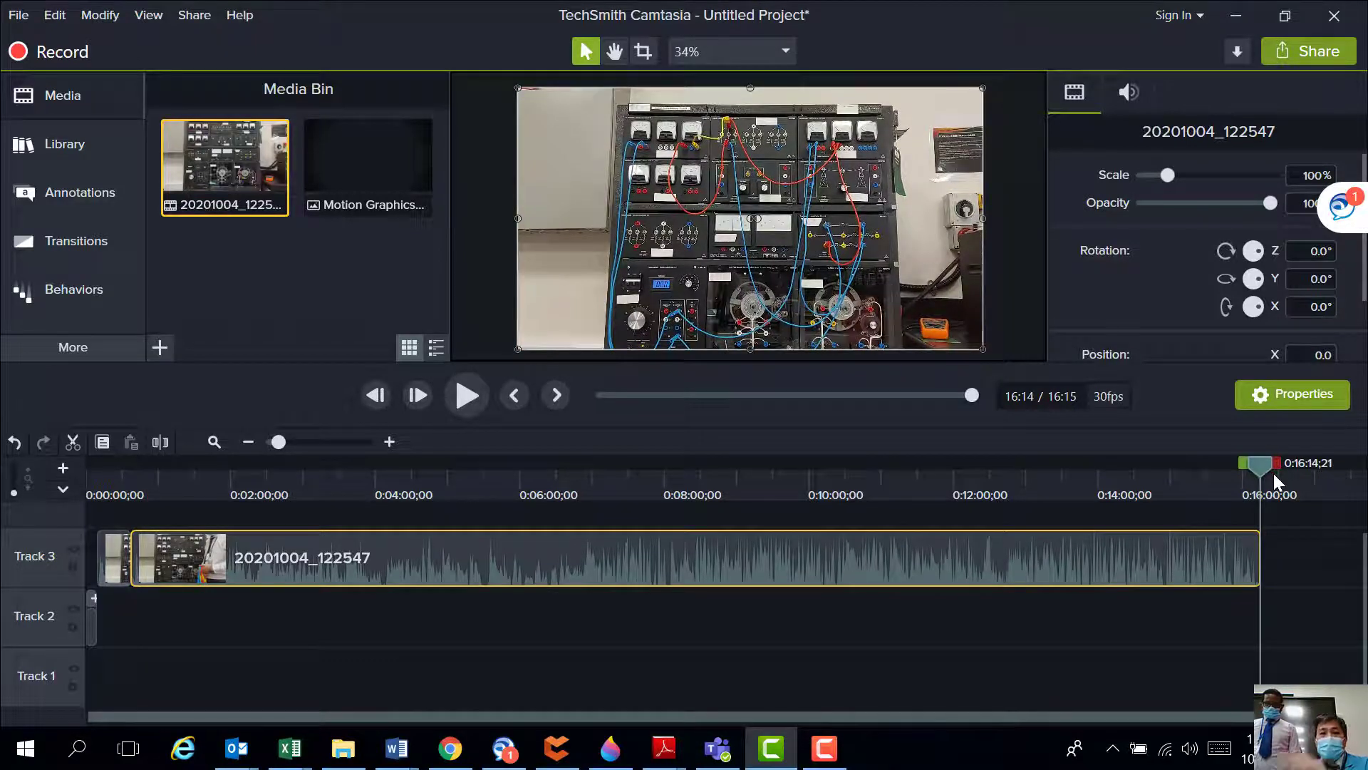
# Step: Drag Simple Bright Outro 5 from the Library's Outros folder onto Track 3 after the lab clip
pyautogui.click(61, 154)
pyautogui.scroll(3, 197, 214)
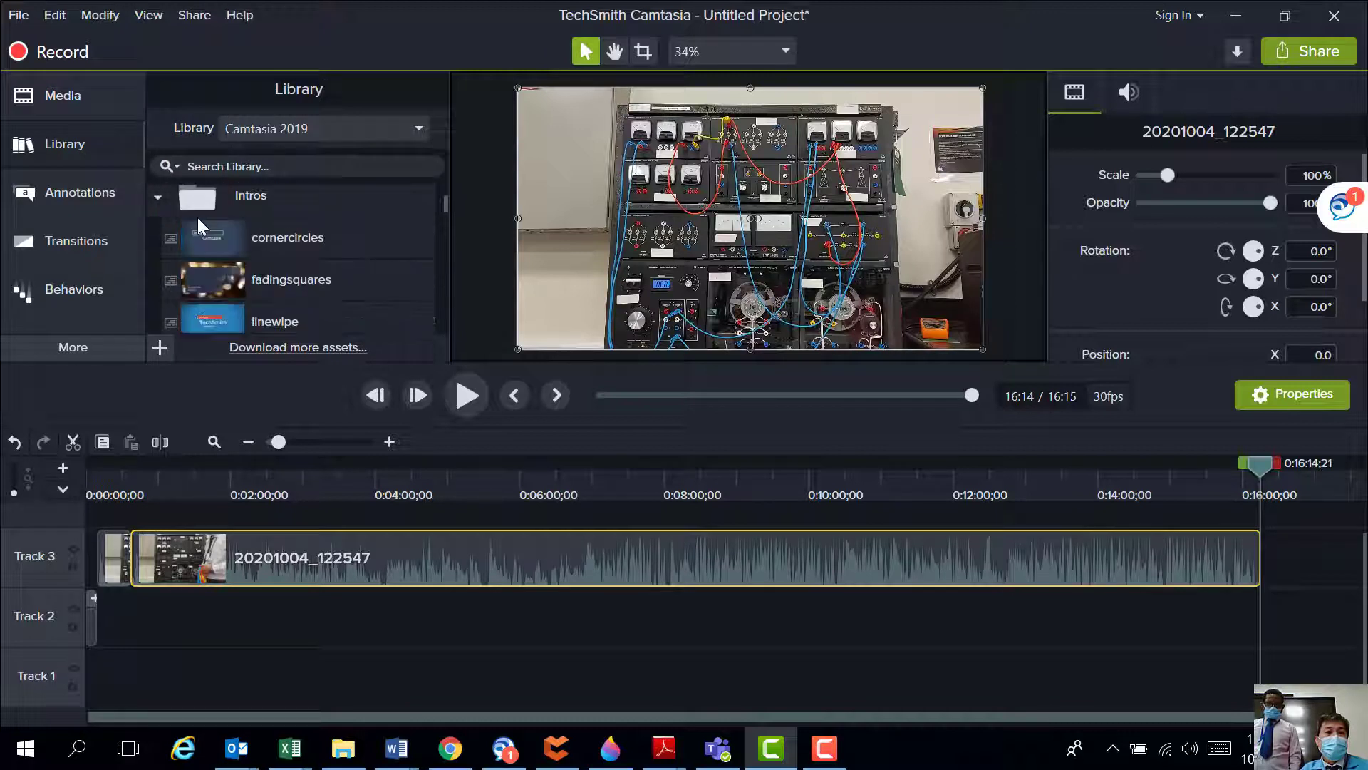
pyautogui.click(158, 197)
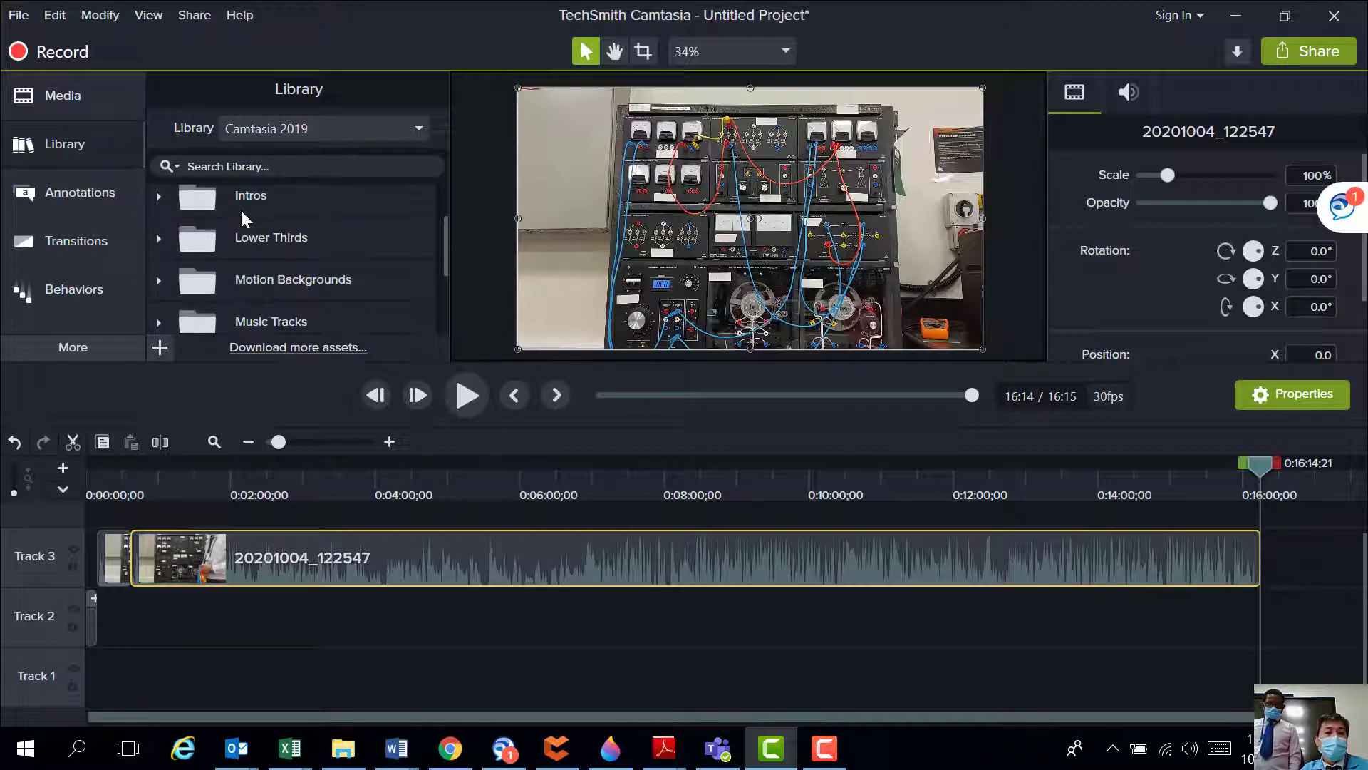
pyautogui.scroll(-1, 242, 242)
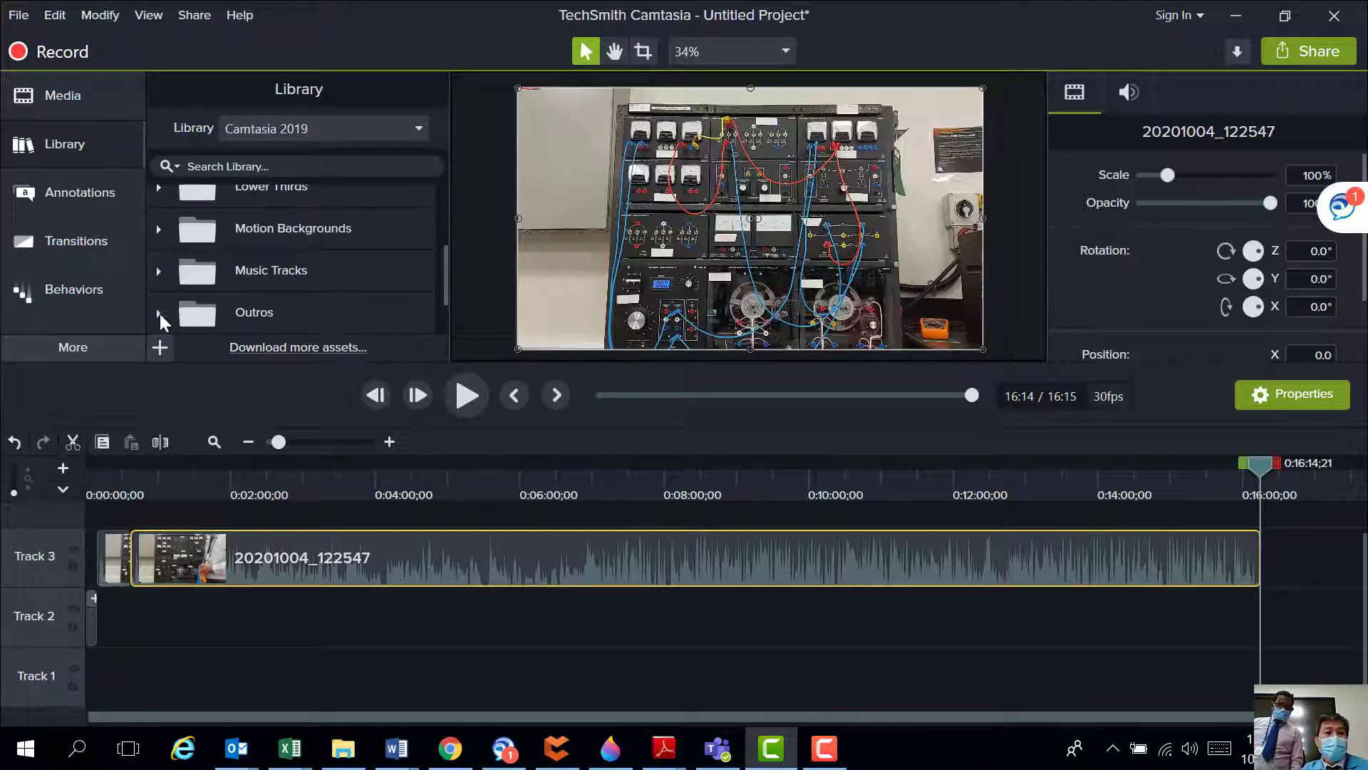
pyautogui.click(246, 314)
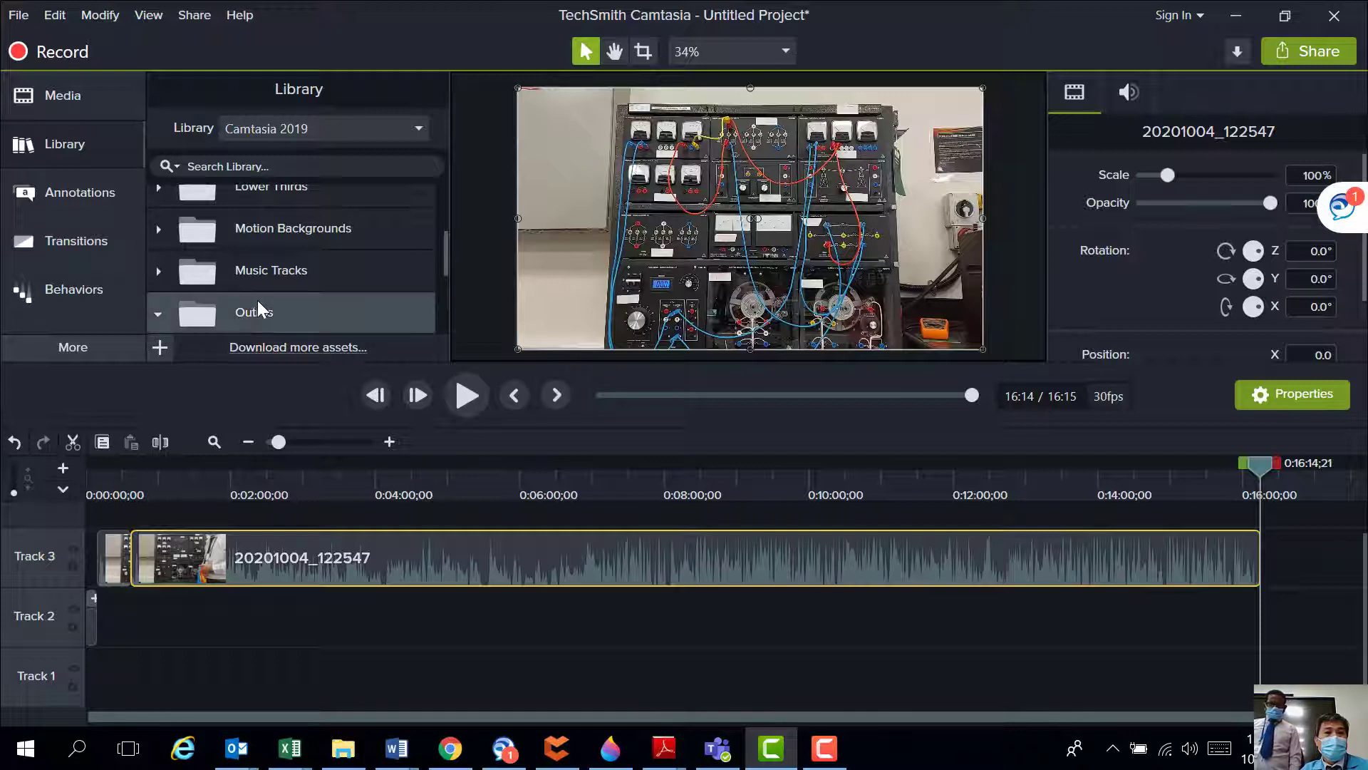
pyautogui.scroll(-2, 321, 299)
pyautogui.scroll(1, 392, 296)
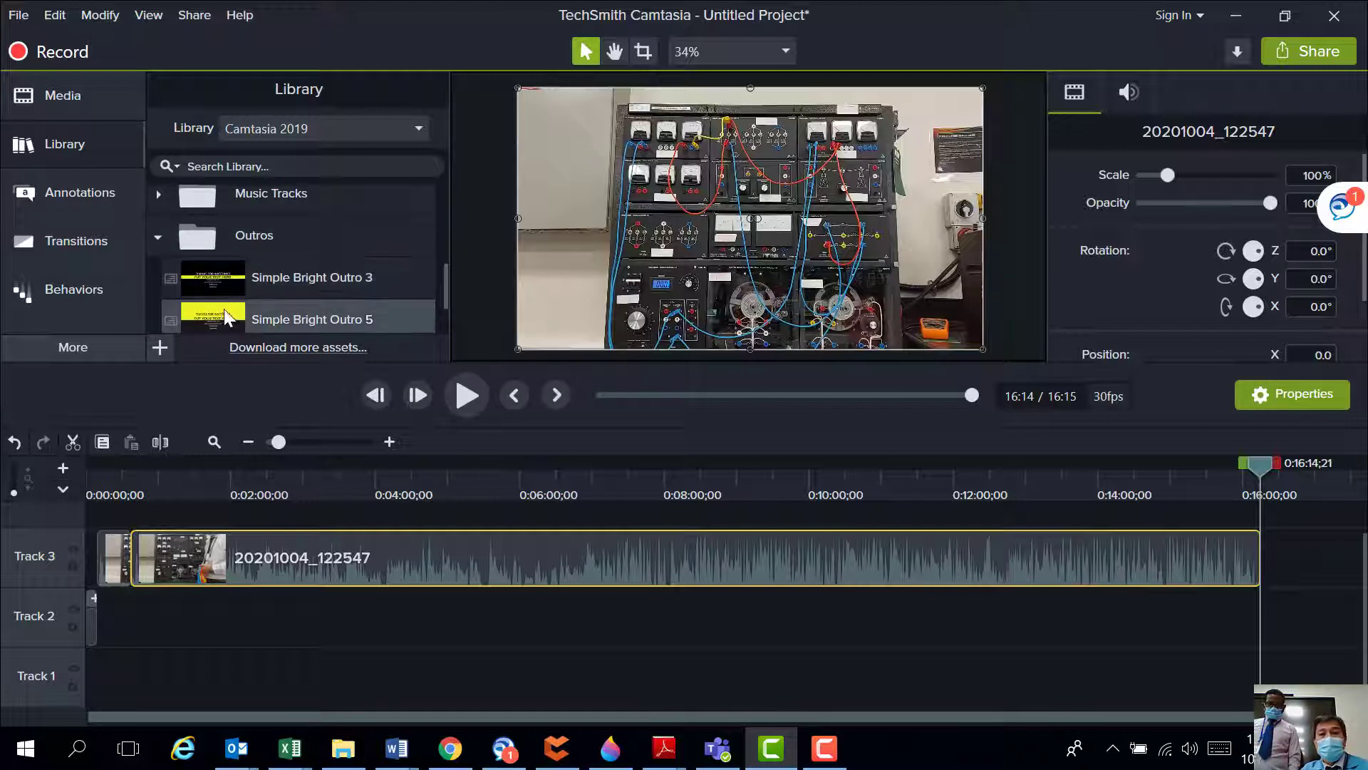
pyautogui.moveTo(228, 318); pyautogui.dragTo(1261, 550)
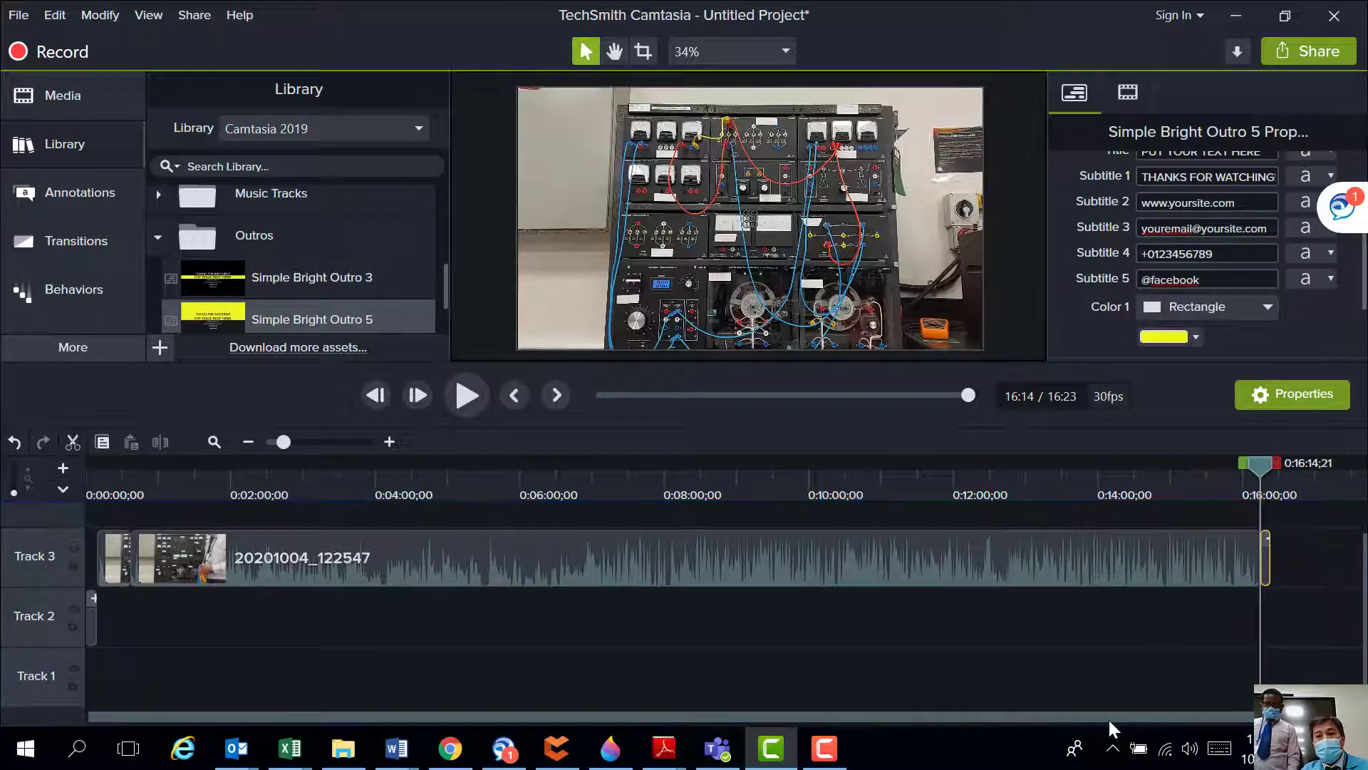
# Step: Select the outro clip and change its title to 'ELECTRICAL ENGINEERING'
pyautogui.moveTo(1109, 717); pyautogui.dragTo(1293, 605)
pyautogui.moveTo(1251, 478); pyautogui.dragTo(1257, 472)
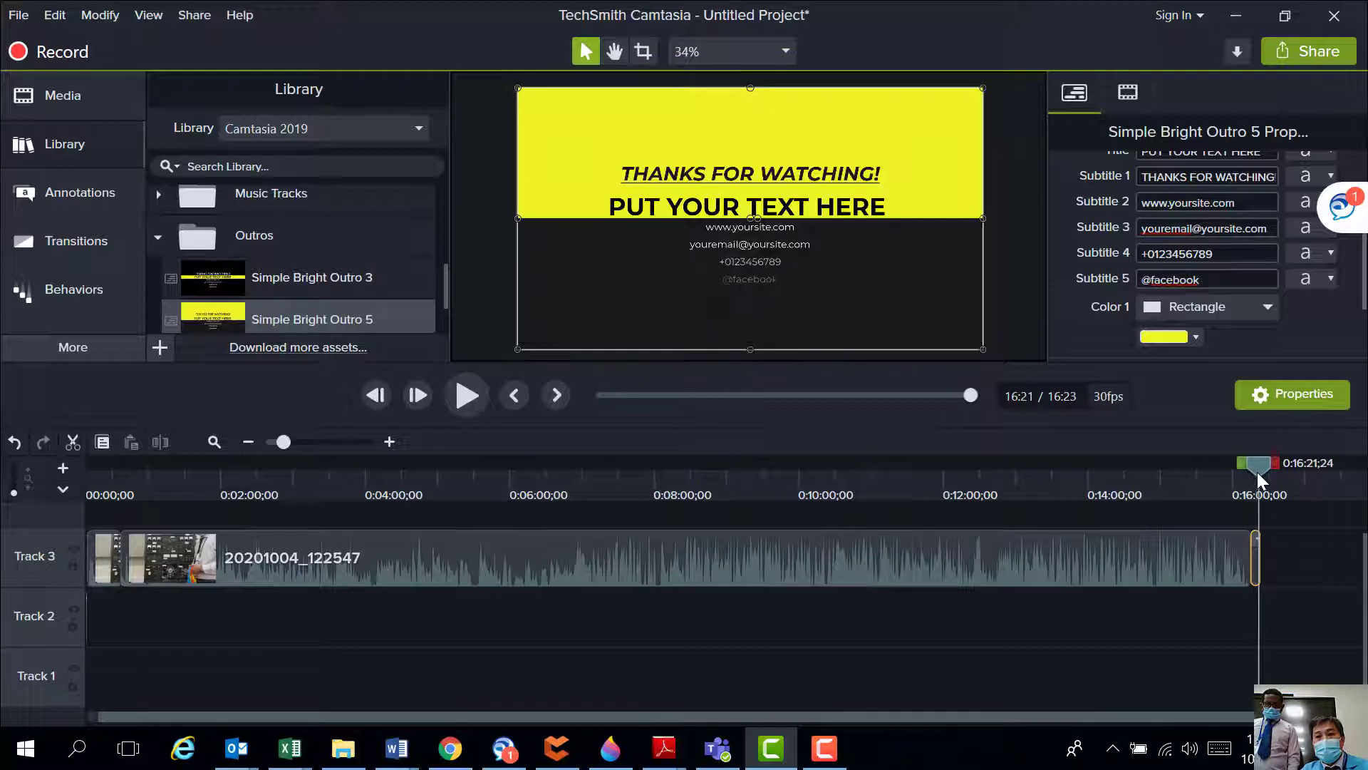
pyautogui.click(1268, 566)
pyautogui.click(1255, 561)
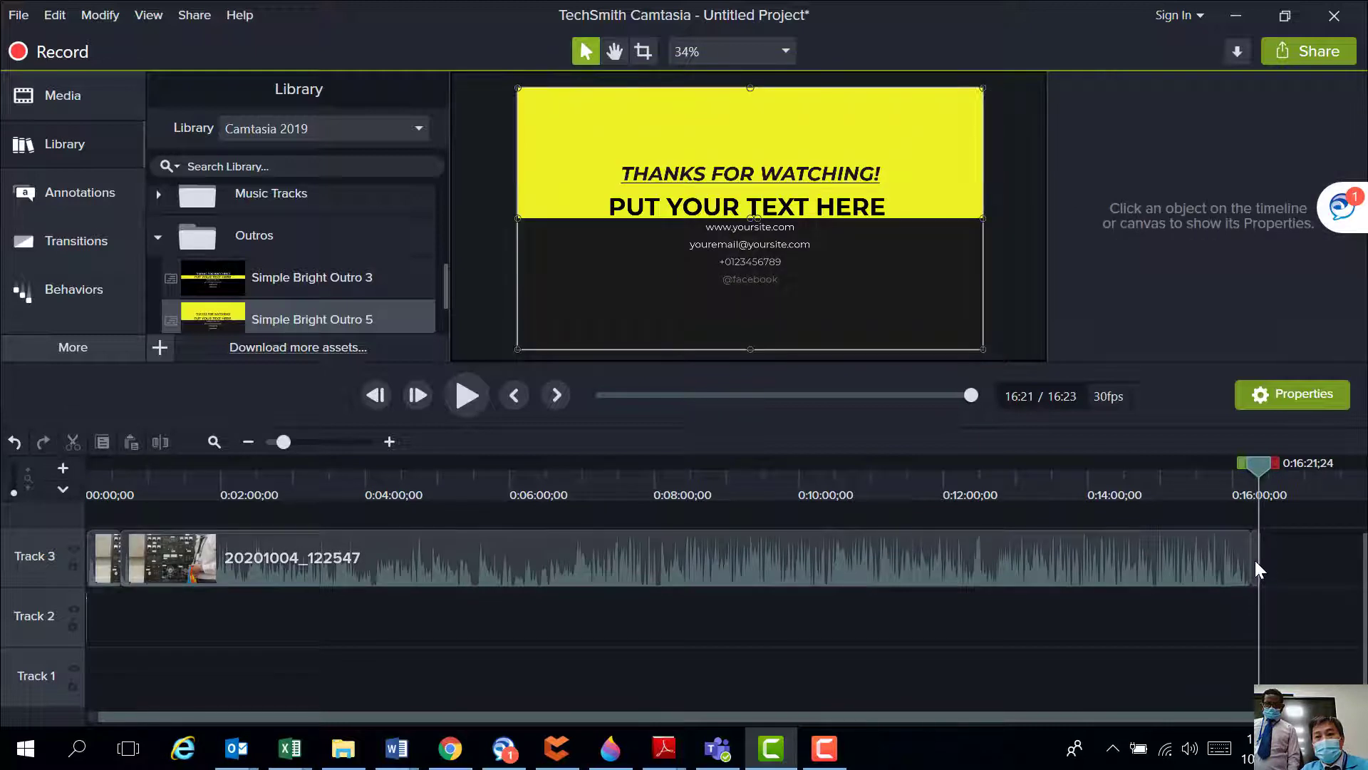
pyautogui.click(1254, 561)
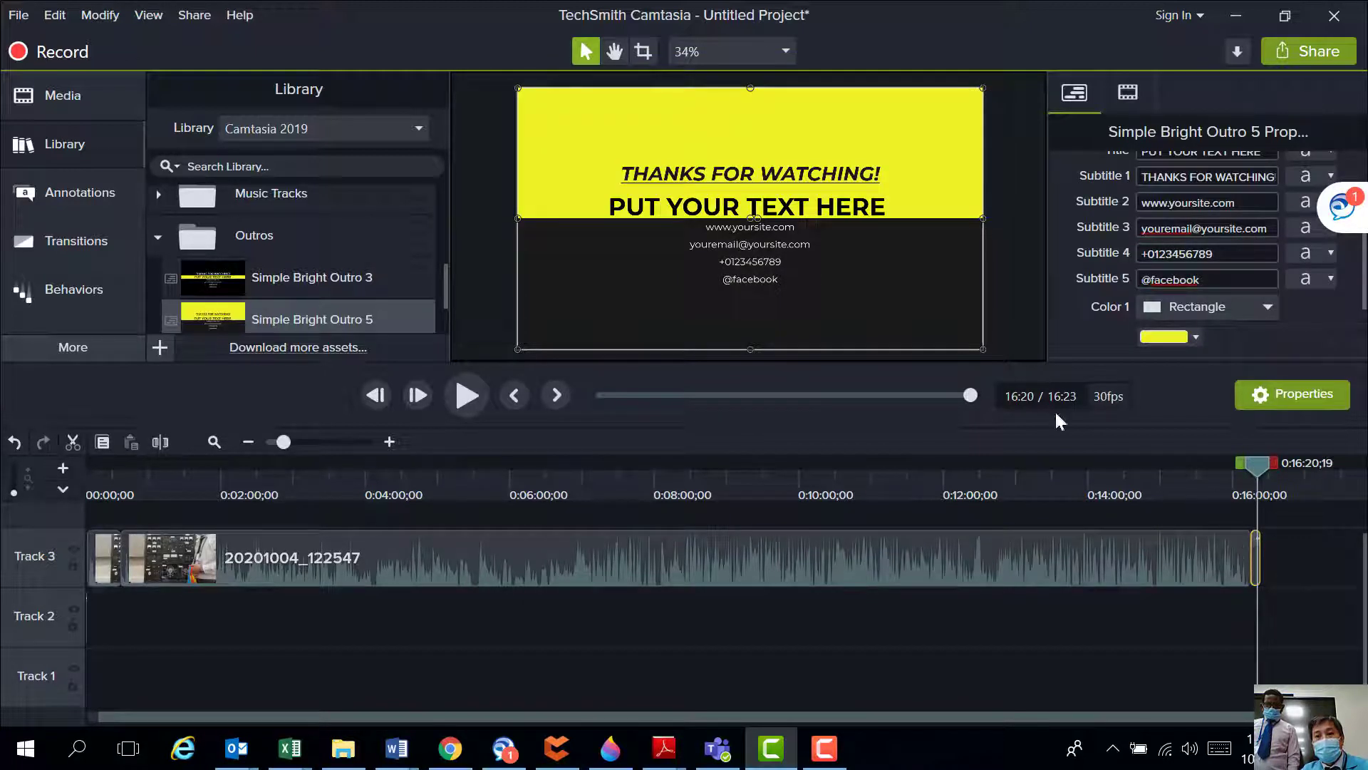
pyautogui.scroll(2, 1211, 257)
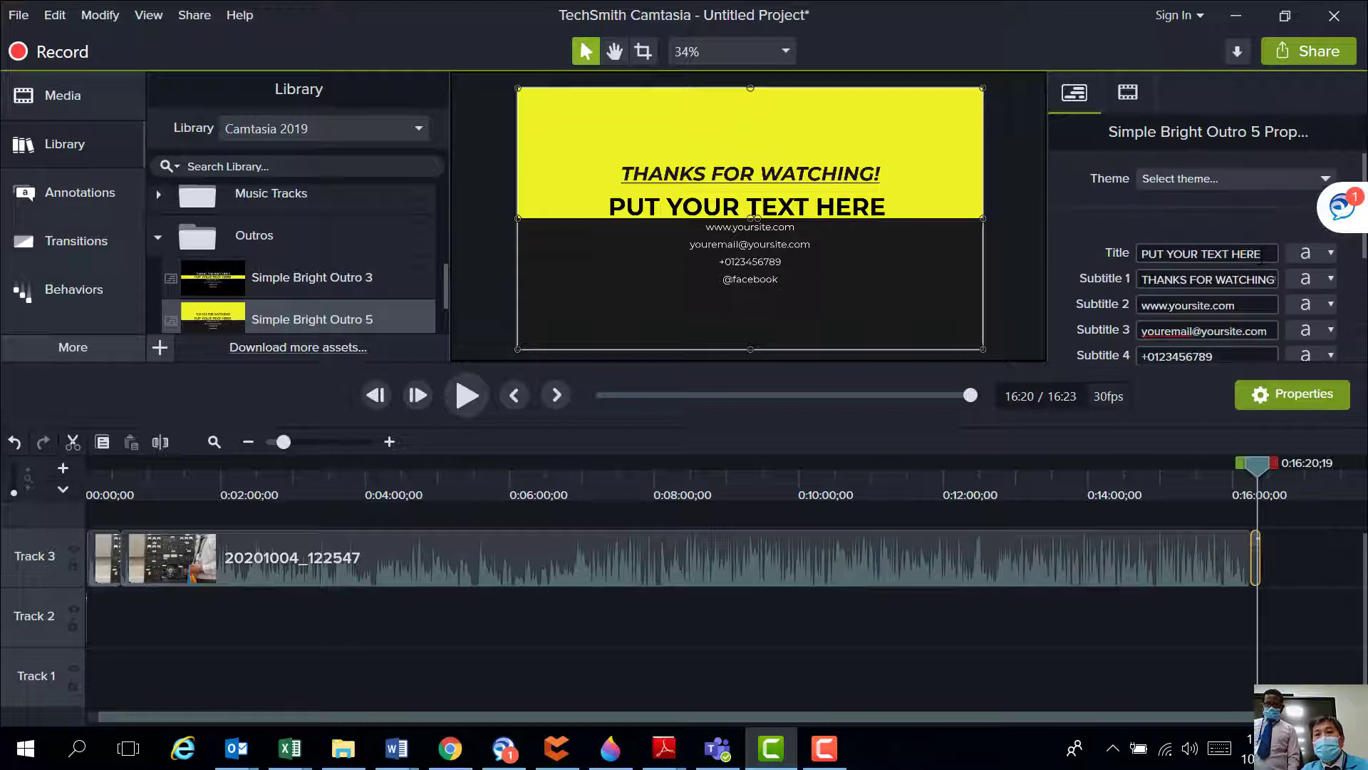
pyautogui.click(1260, 254)
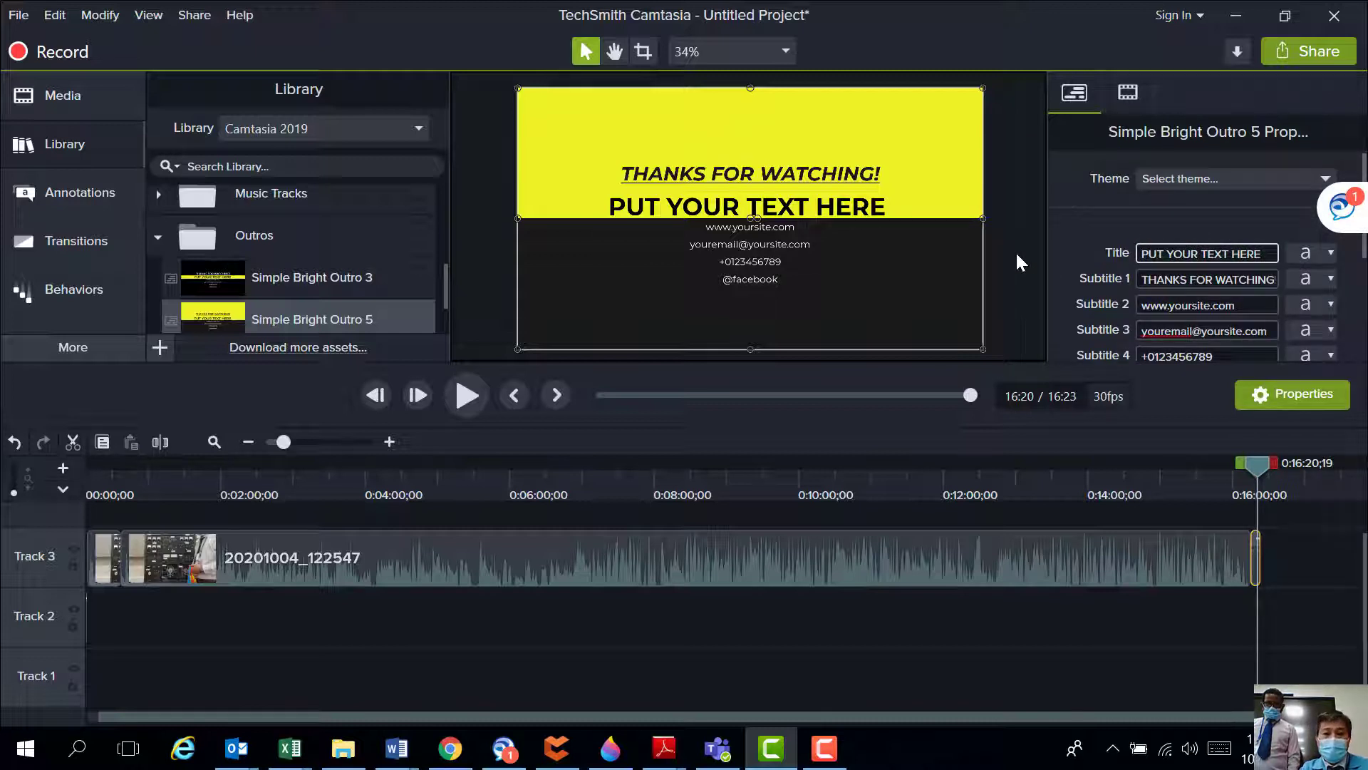
pyautogui.hotkey('ctrl', 'a')
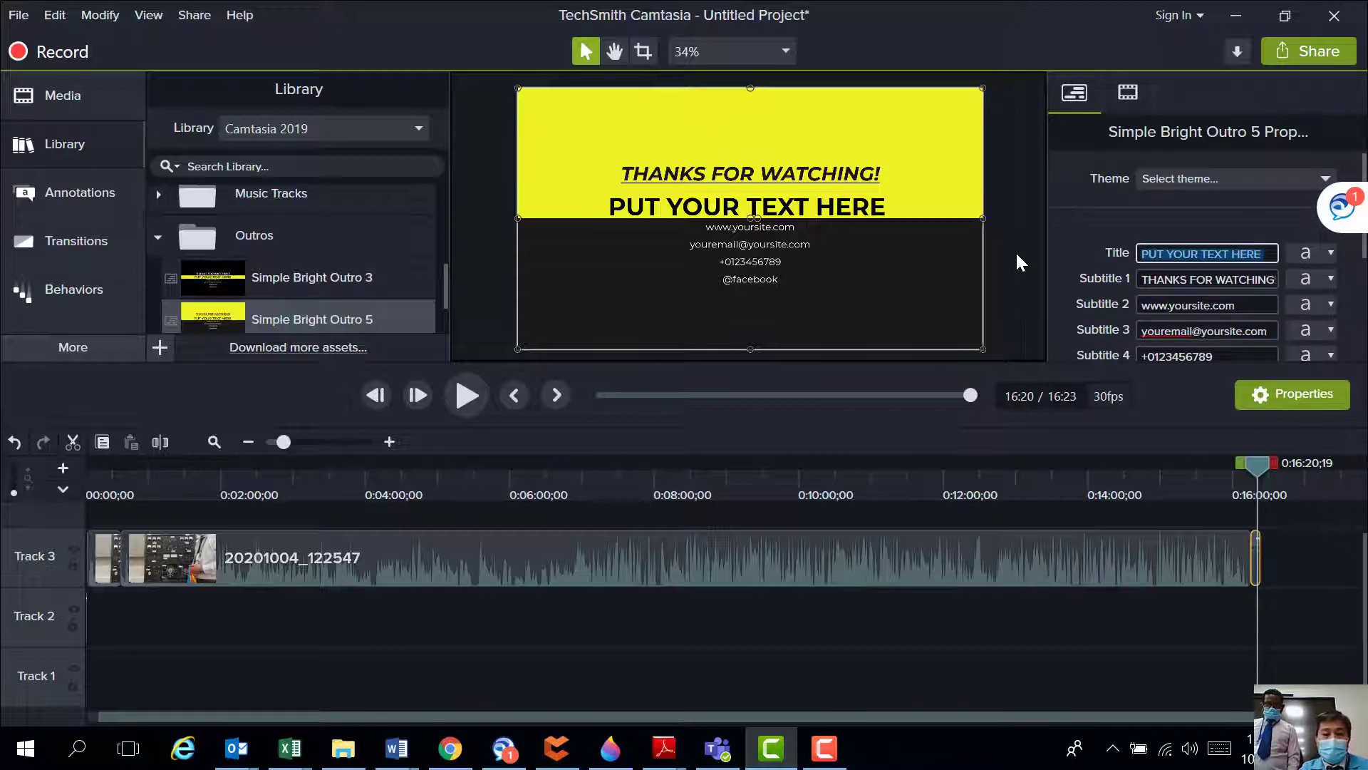
pyautogui.write('ELECTRICAL ENGINE')
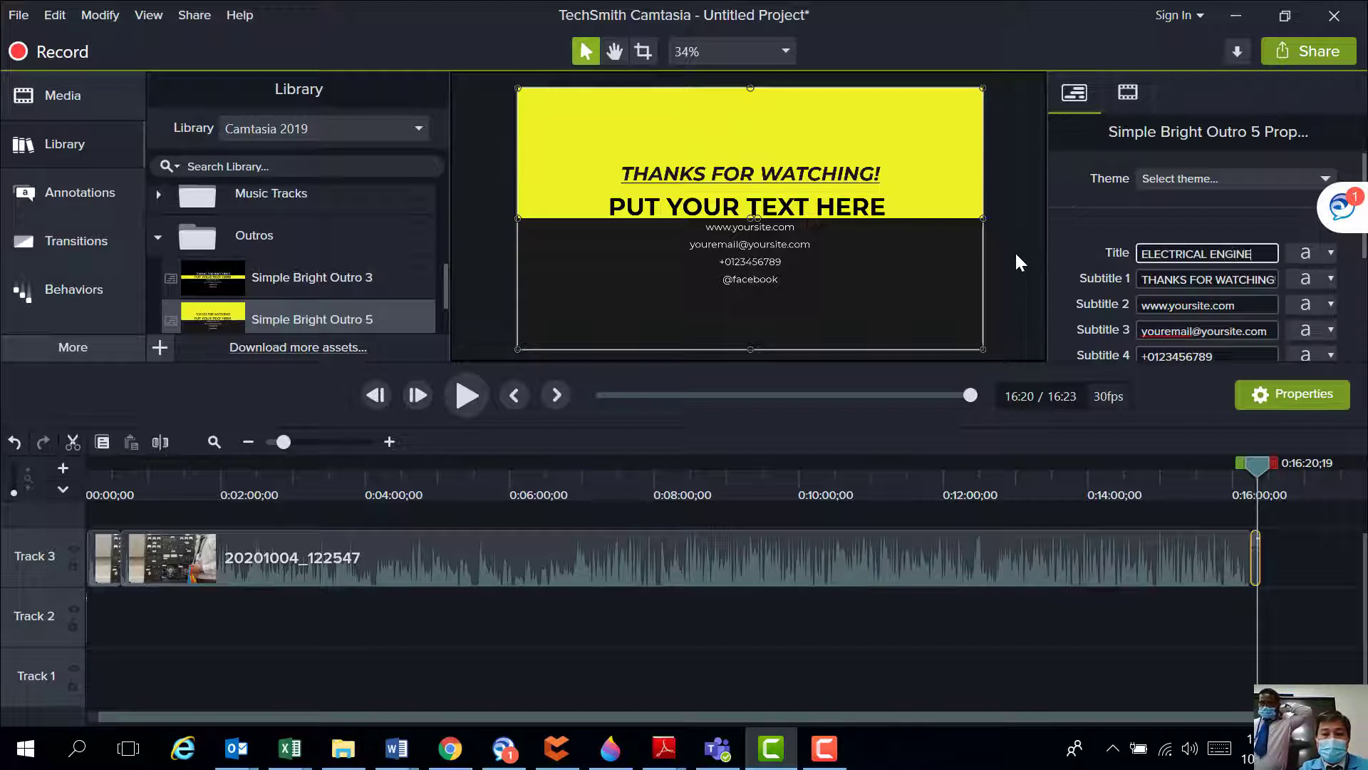
pyautogui.write('RING')
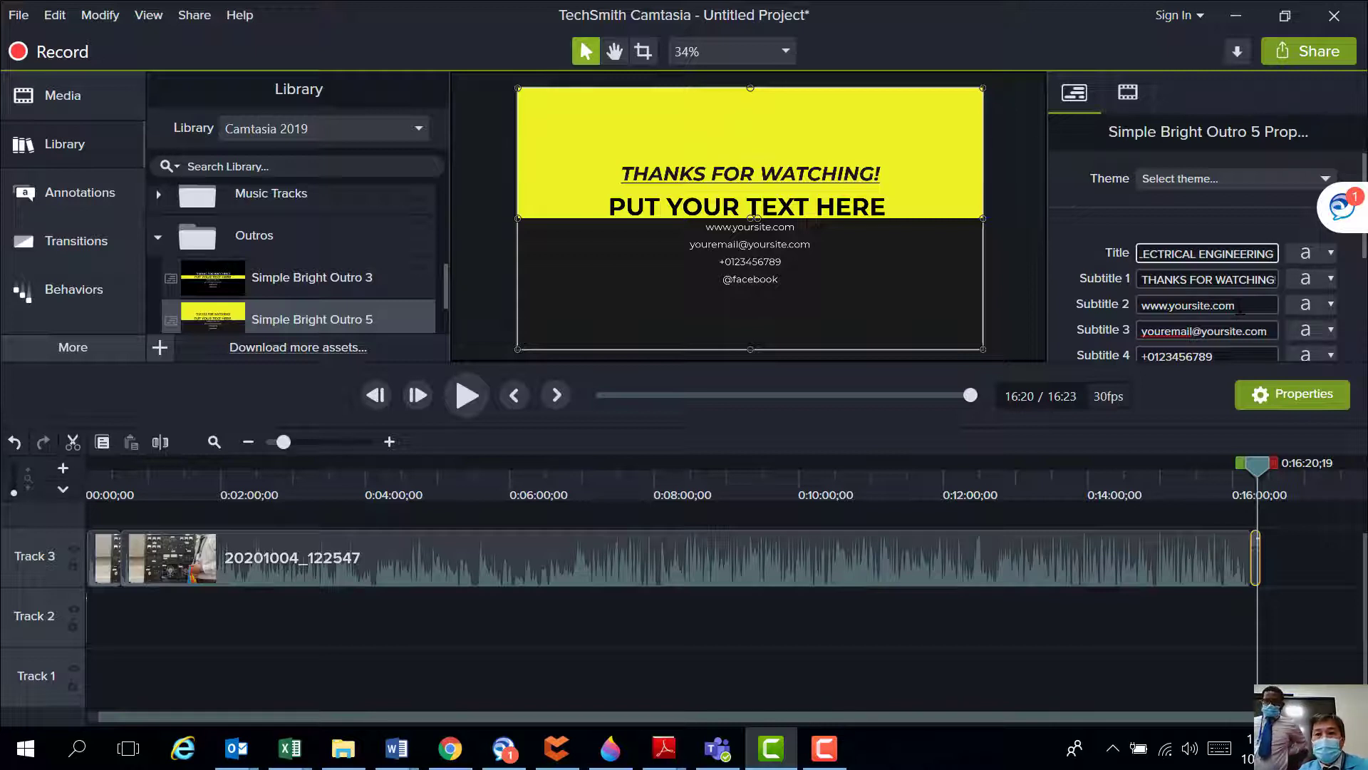
# Step: Clear the outro's website, email, phone and facebook subtitle lines
pyautogui.click(1240, 309)
pyautogui.press('BackSpace')
pyautogui.click(1254, 333)
pyautogui.press('BackSpace')
pyautogui.click(1211, 356)
pyautogui.press('BackSpace')
pyautogui.scroll(-1, 1212, 321)
pyautogui.click(1191, 325)
pyautogui.press('BackSpace')
pyautogui.click(1191, 389)
# Step: Play back the ending to check the edited outro
pyautogui.moveTo(1257, 463); pyautogui.dragTo(1242, 464)
pyautogui.press('space')
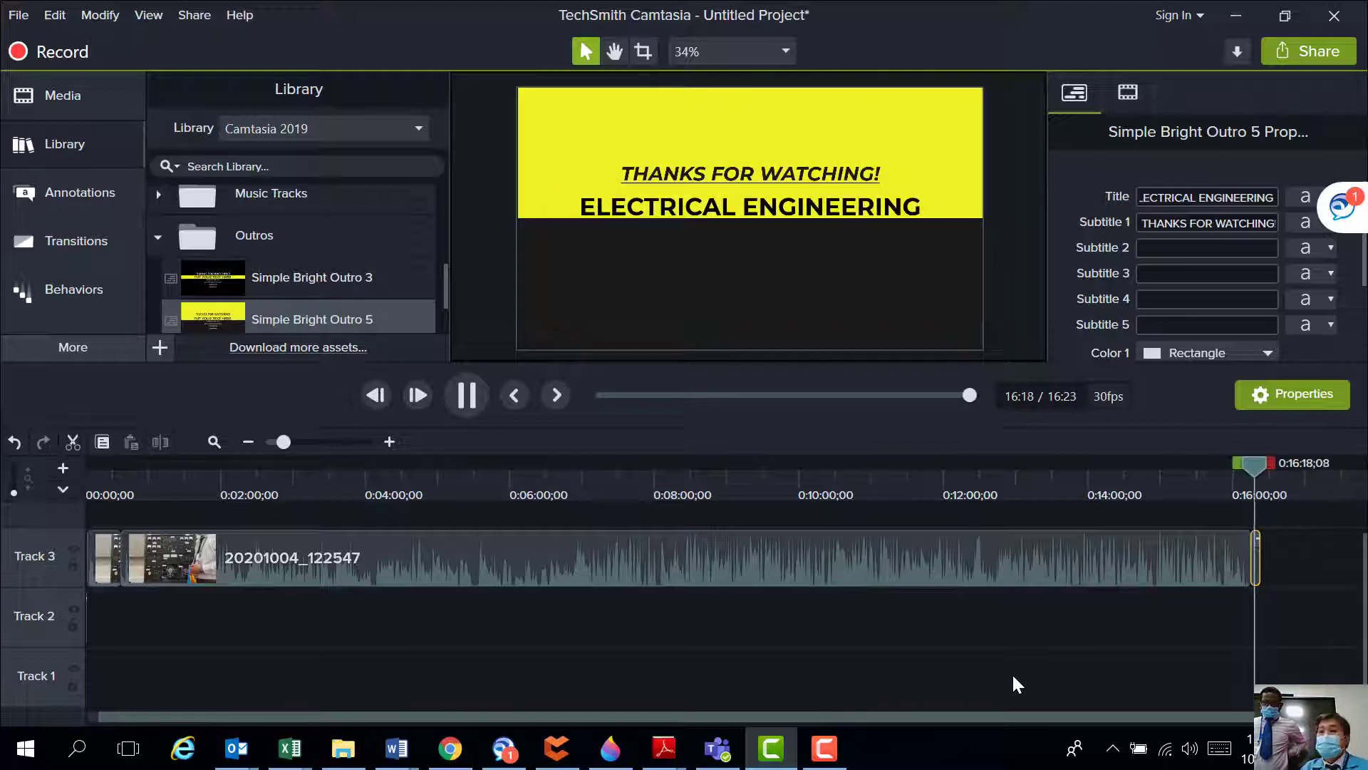
pyautogui.press('space')
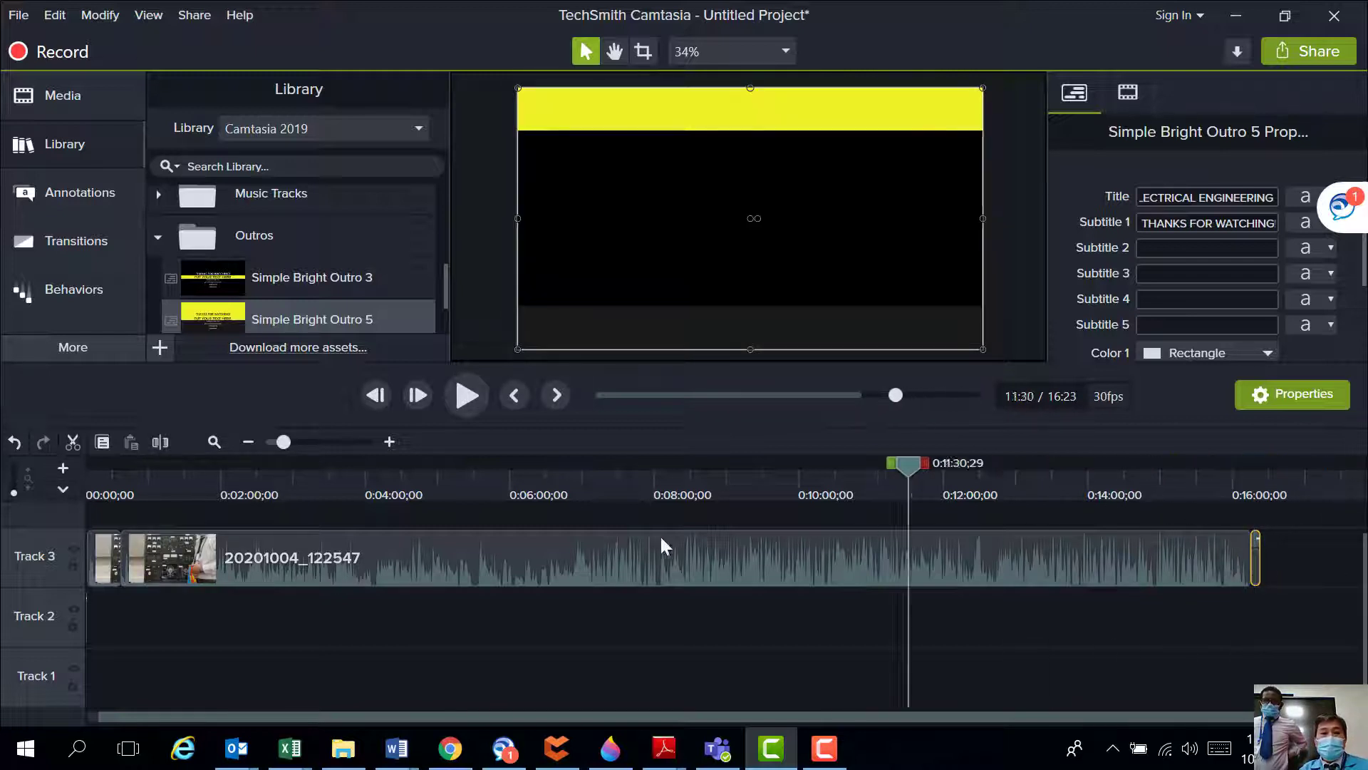
# Step: Start a Local File export with the 'MP4 only (up to 1080p)' preset and browse for an output folder
pyautogui.moveTo(1254, 467); pyautogui.dragTo(87, 463)
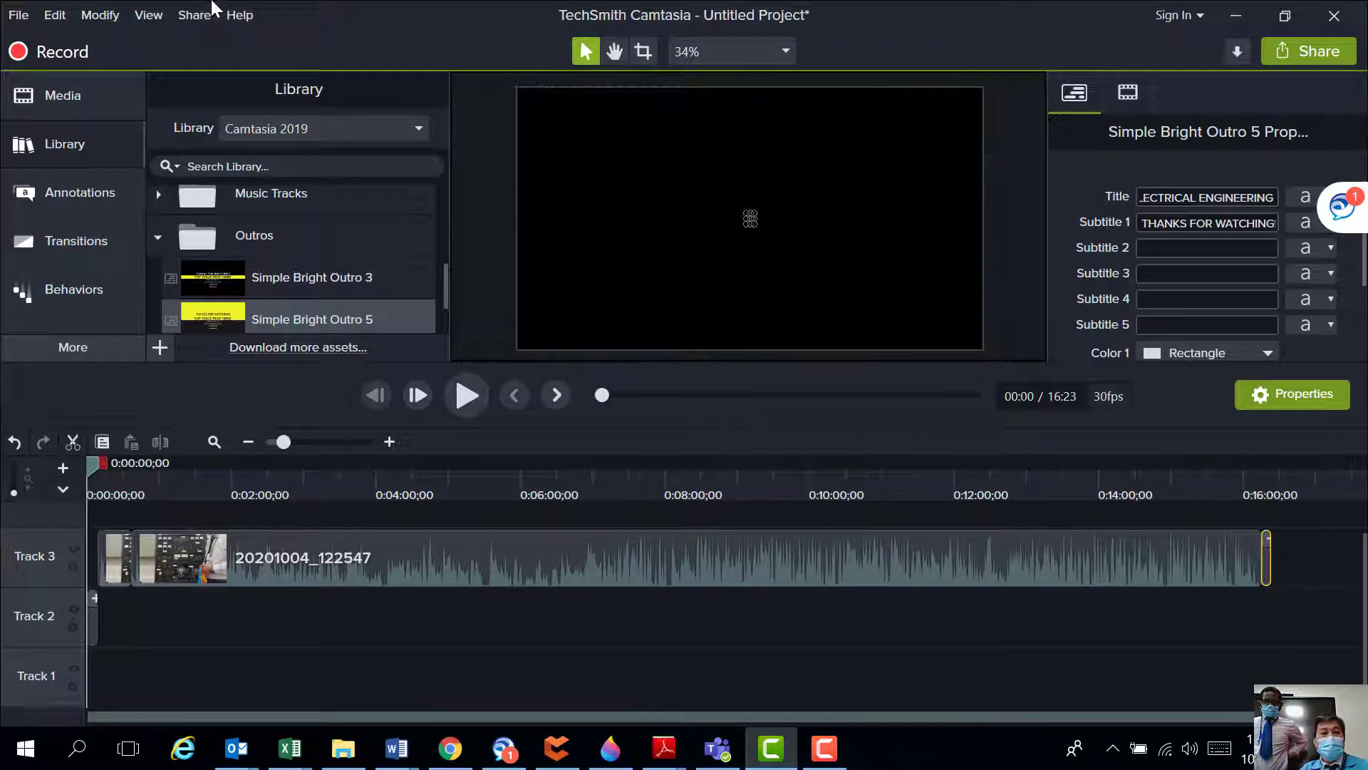
pyautogui.click(196, 15)
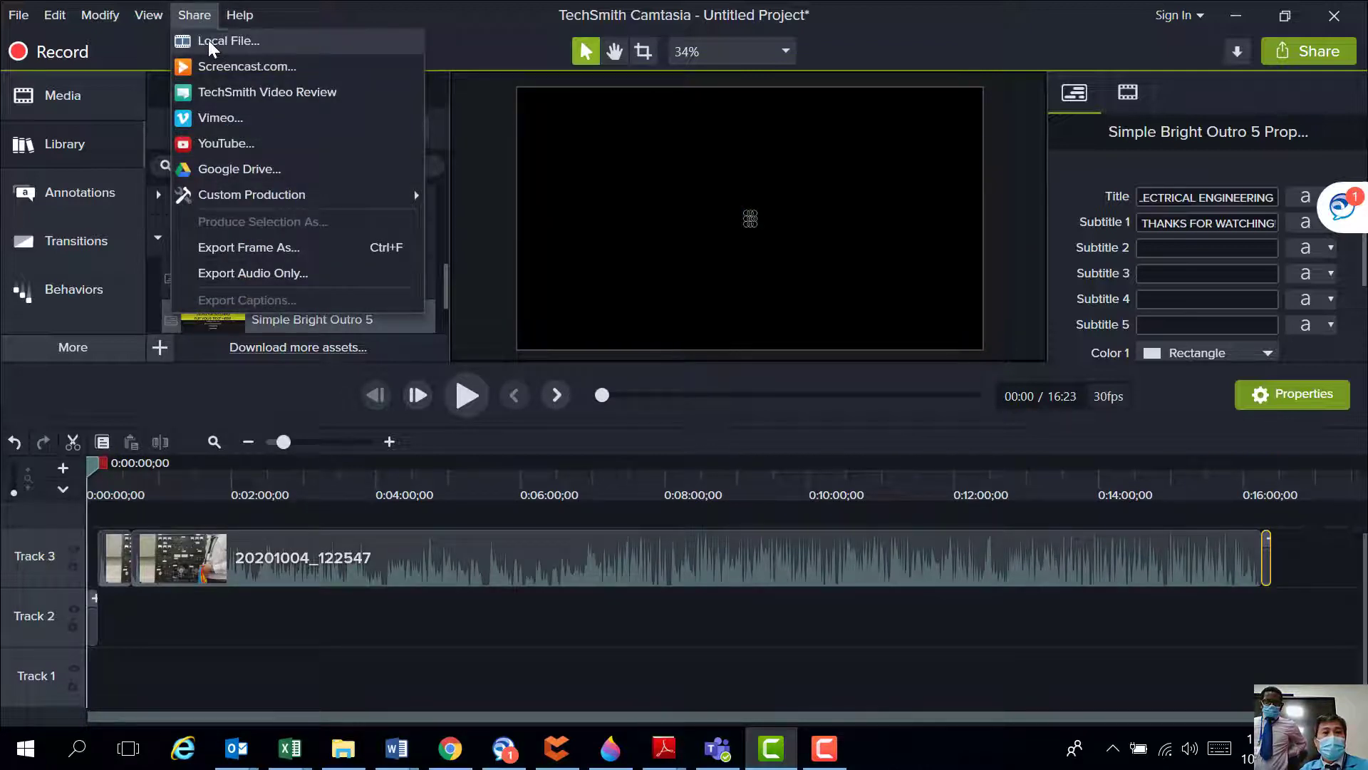
pyautogui.click(208, 40)
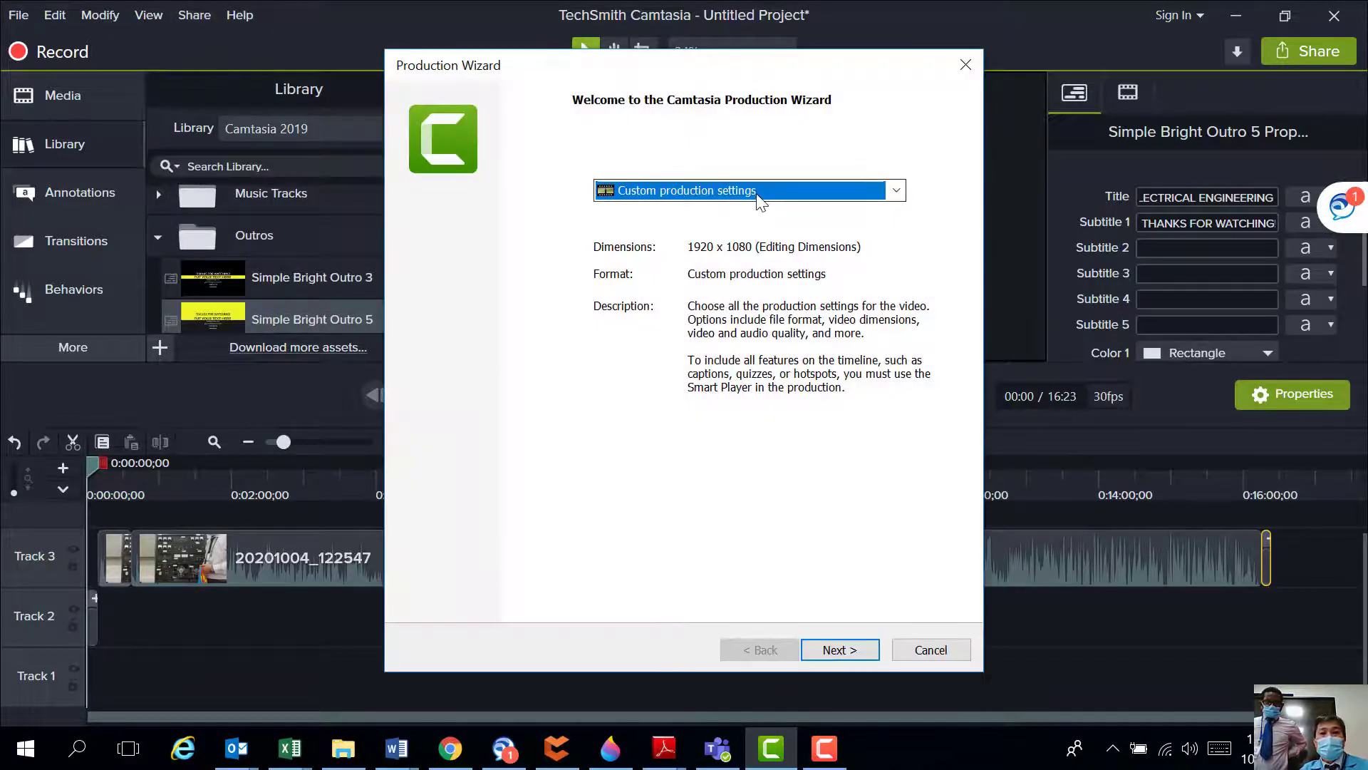
pyautogui.click(758, 197)
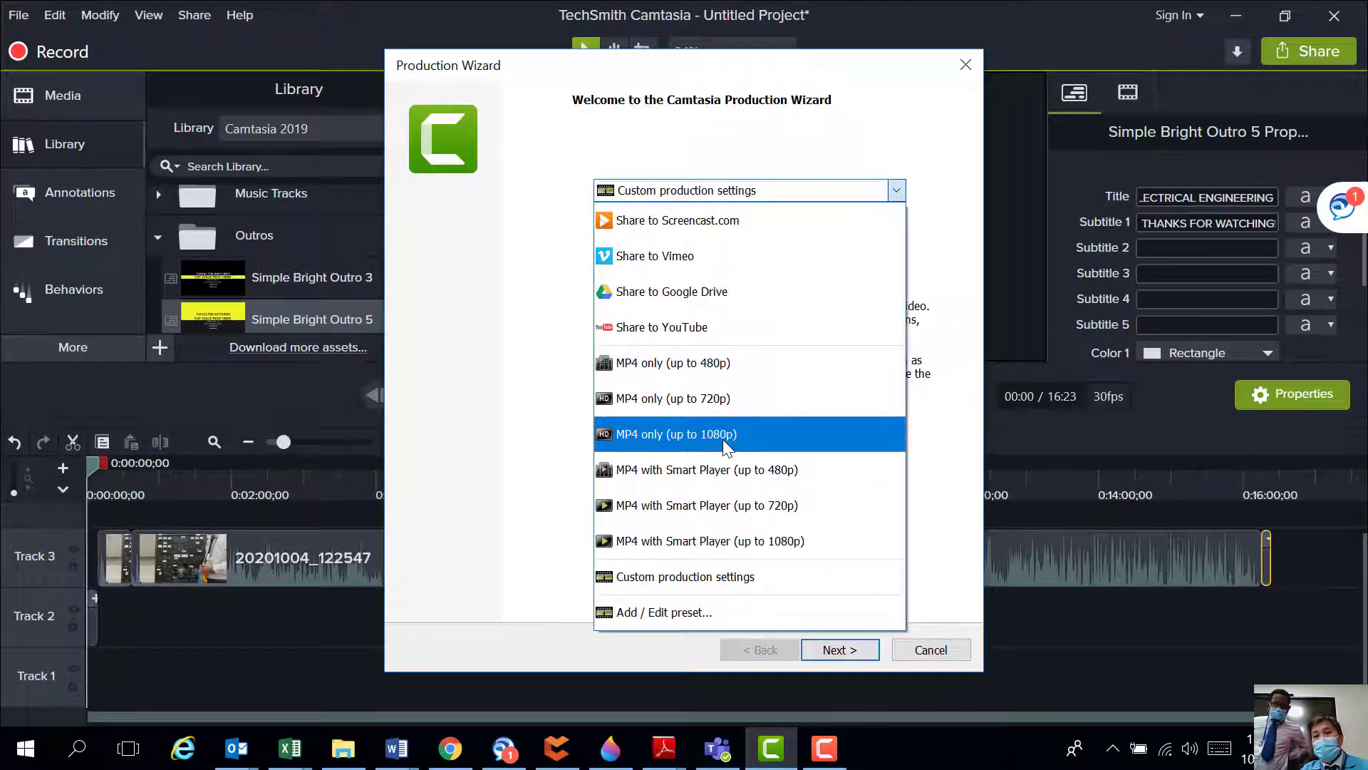
pyautogui.click(722, 439)
pyautogui.click(835, 649)
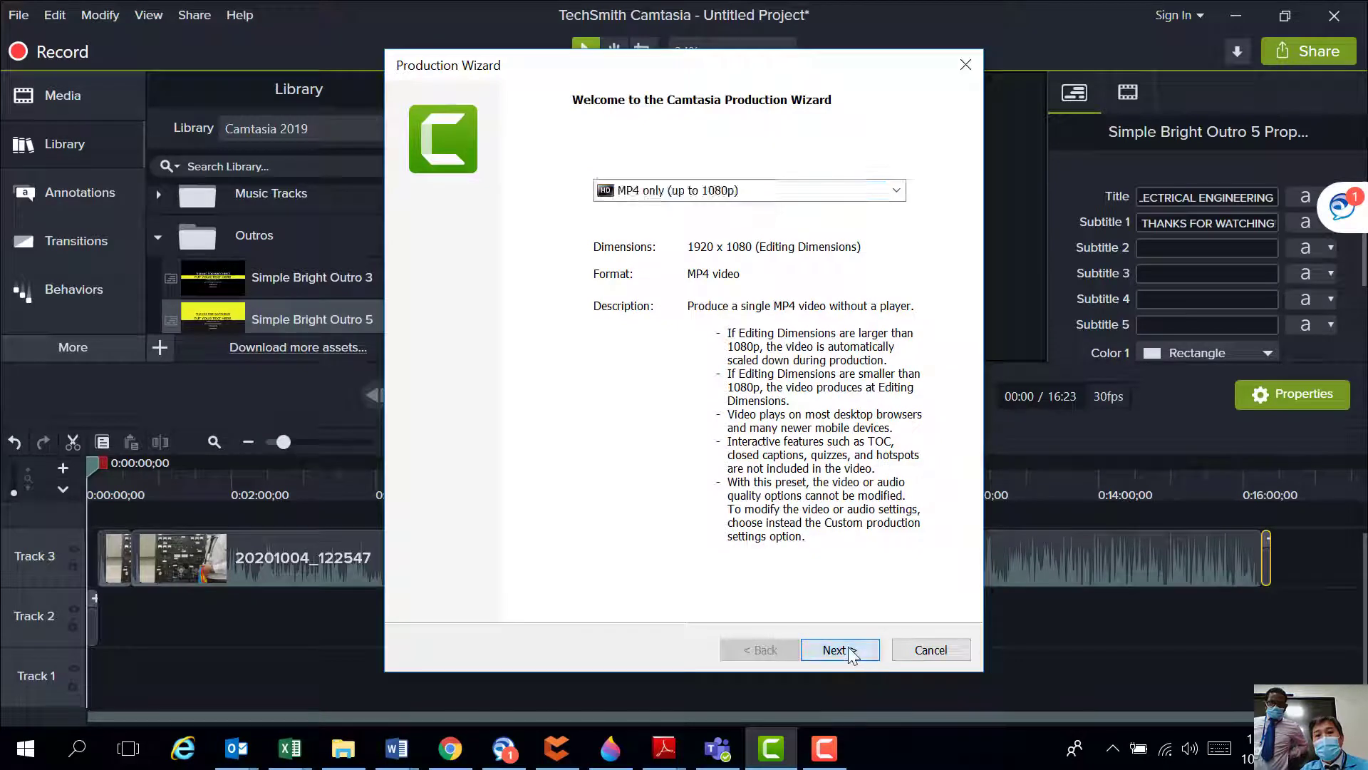
pyautogui.click(917, 237)
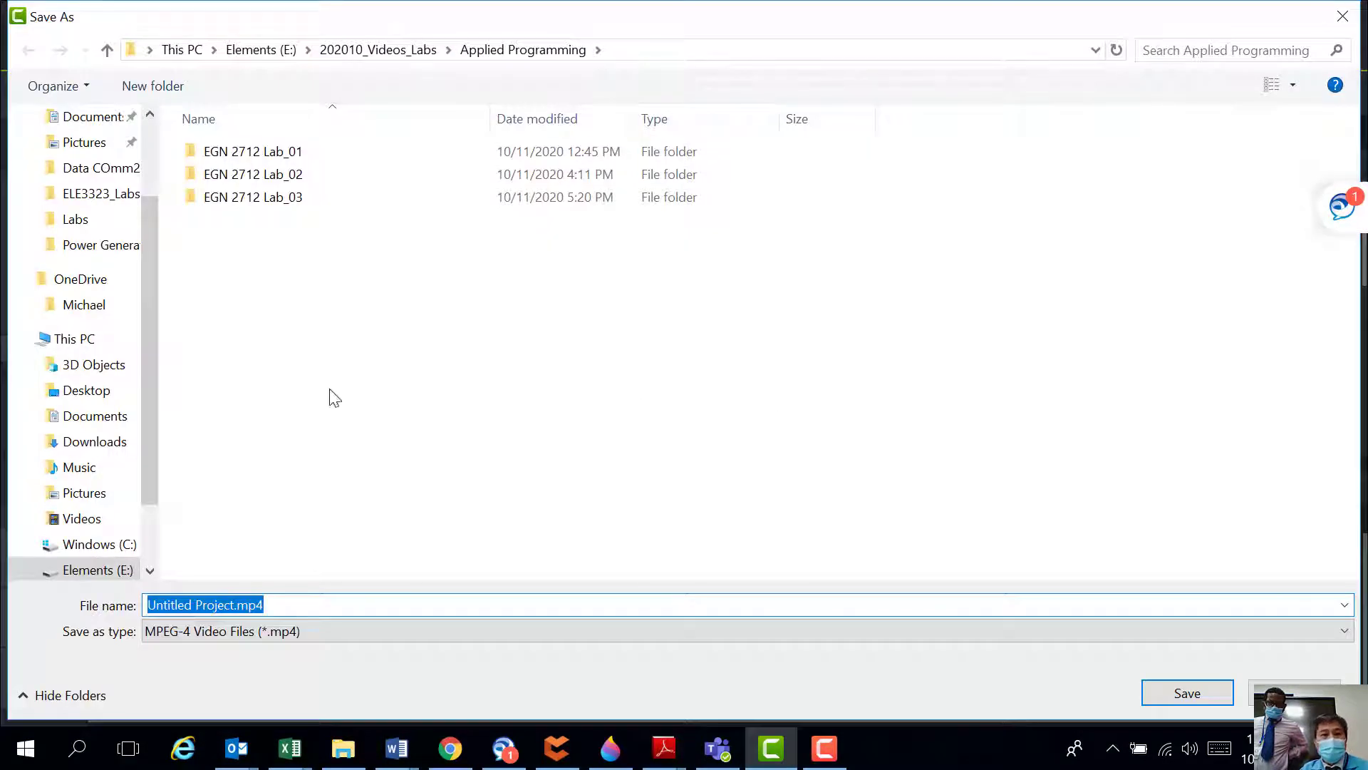
# Step: Create and open a new Sample folder in E:\202010_Videos_Labs
pyautogui.click(98, 570)
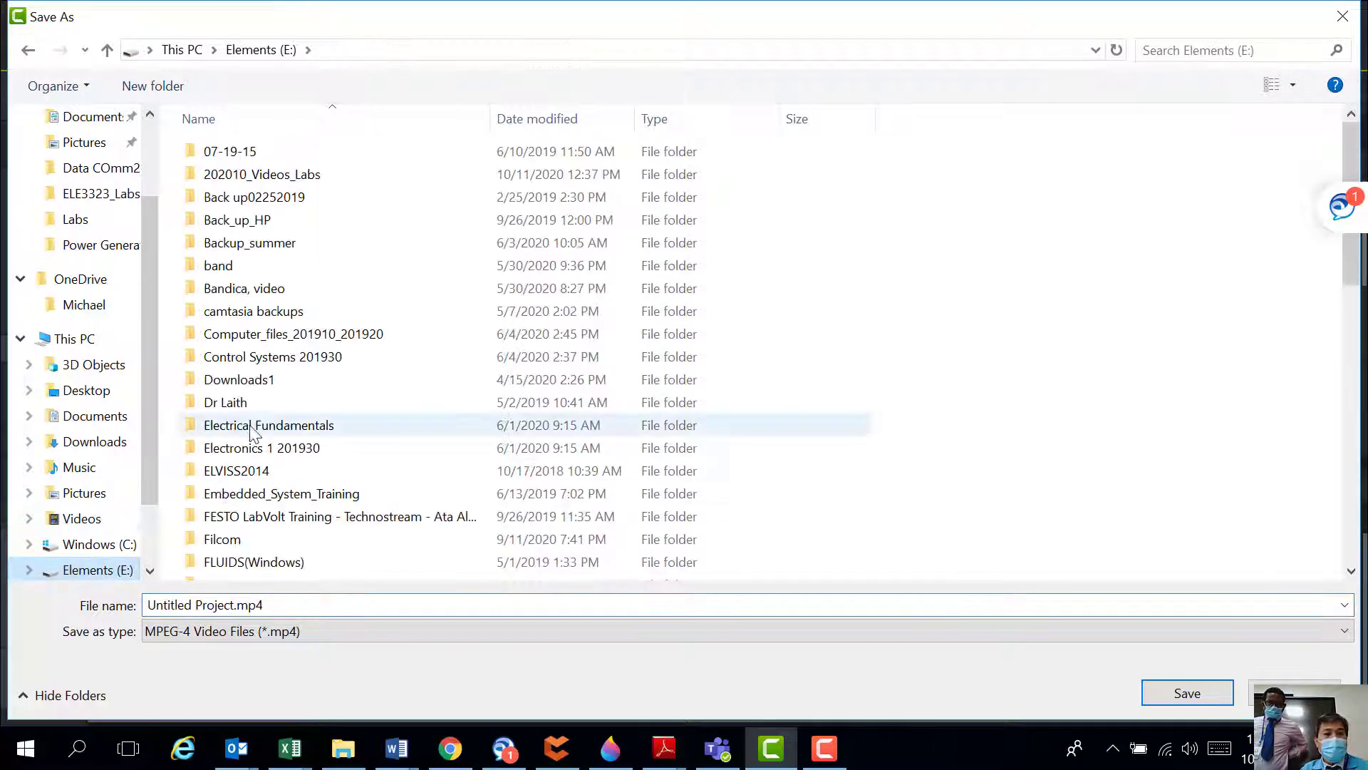
pyautogui.doubleClick(275, 178)
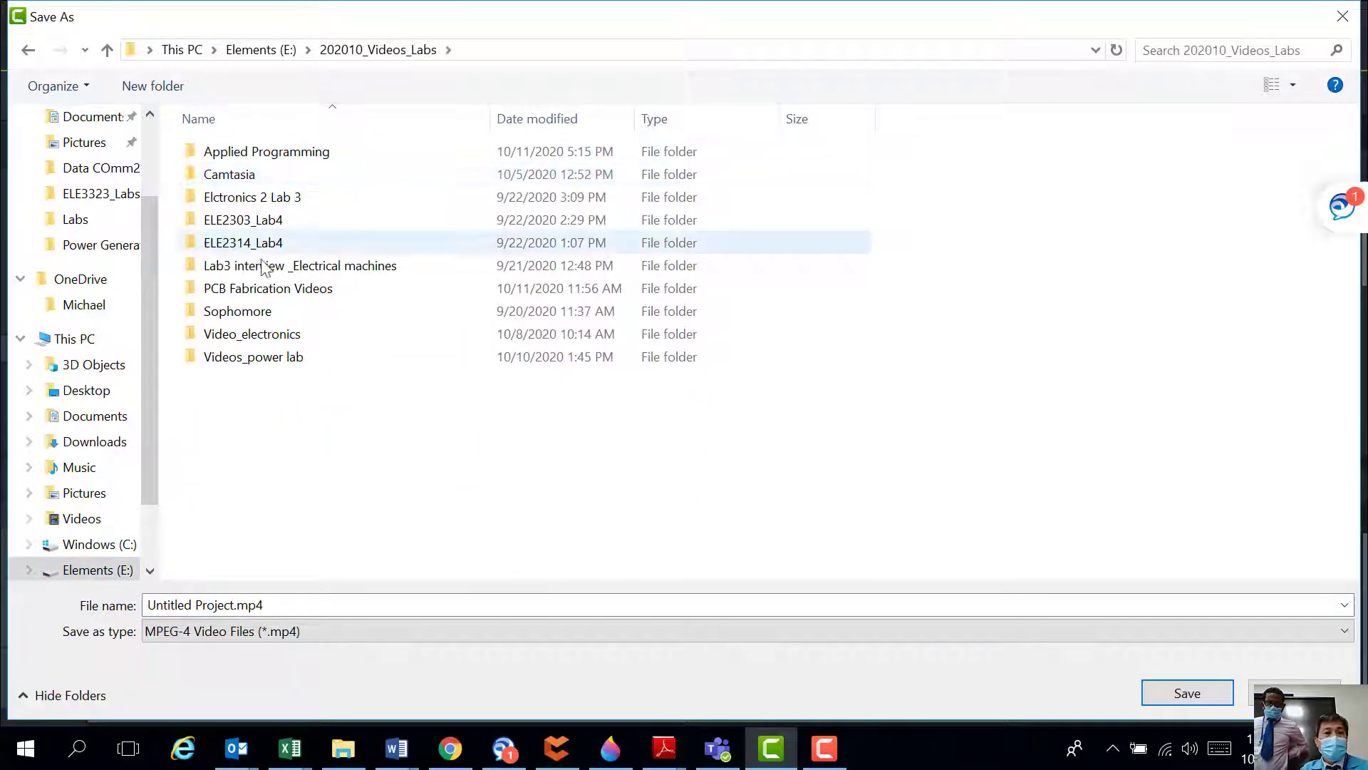
pyautogui.click(152, 85)
pyautogui.write('Sample')
pyautogui.press('Return')
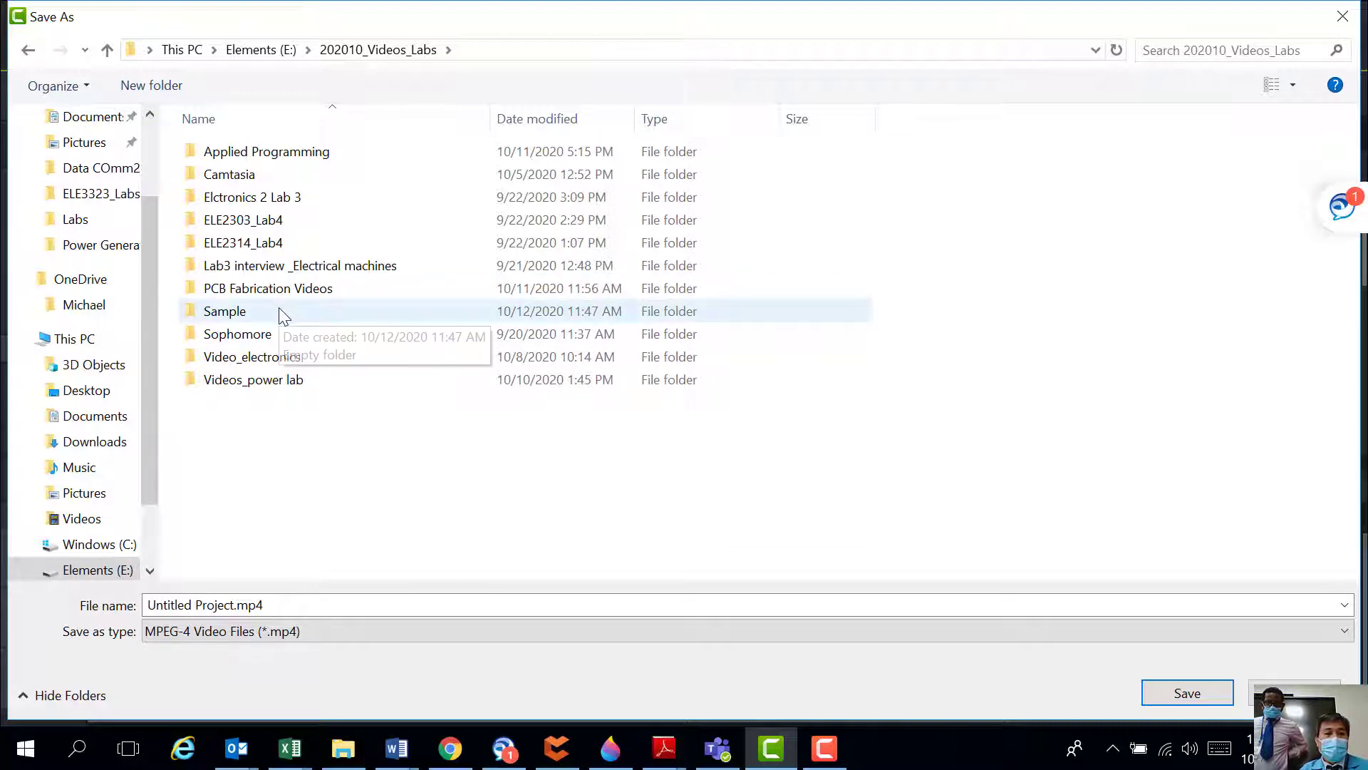
pyautogui.doubleClick(279, 312)
# Step: Save the export as 'Lab 6 ELE 2303-sample'
pyautogui.click(325, 605)
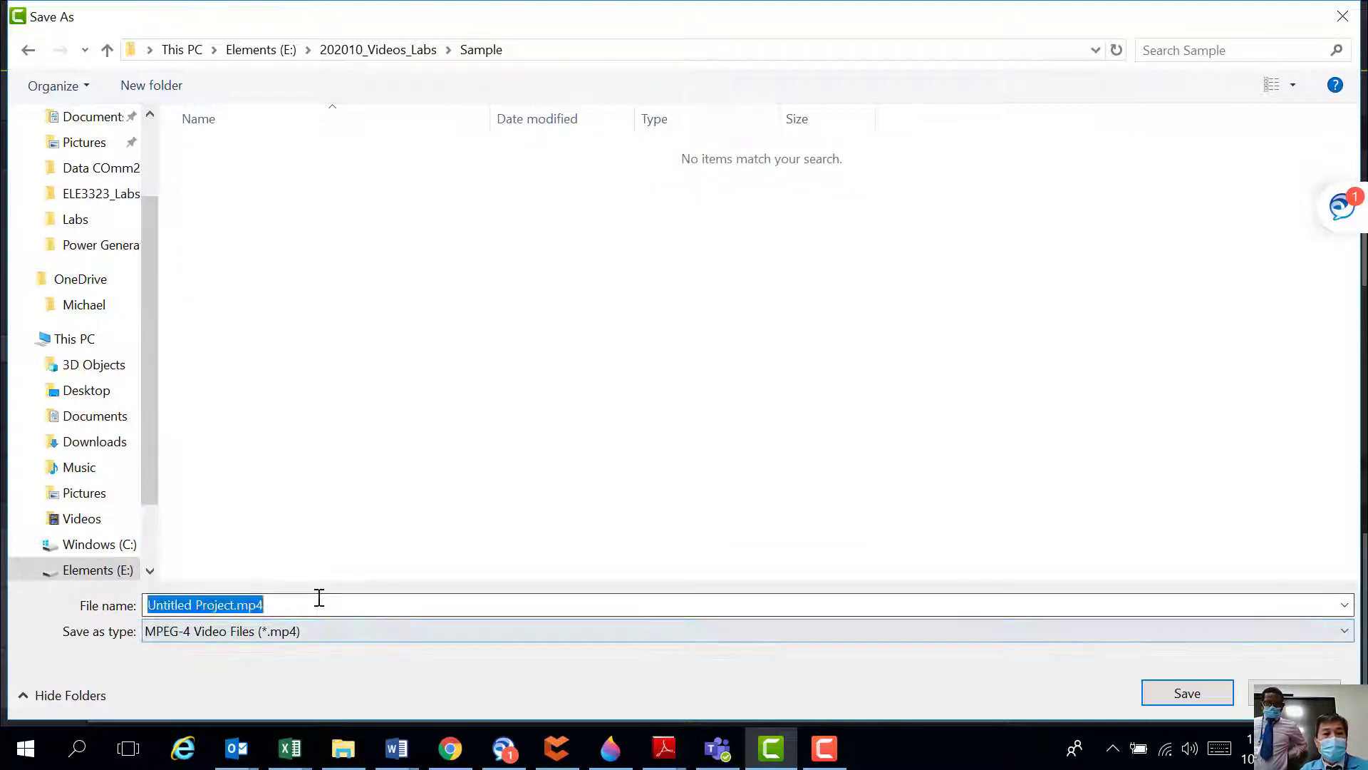
pyautogui.write('Lab')
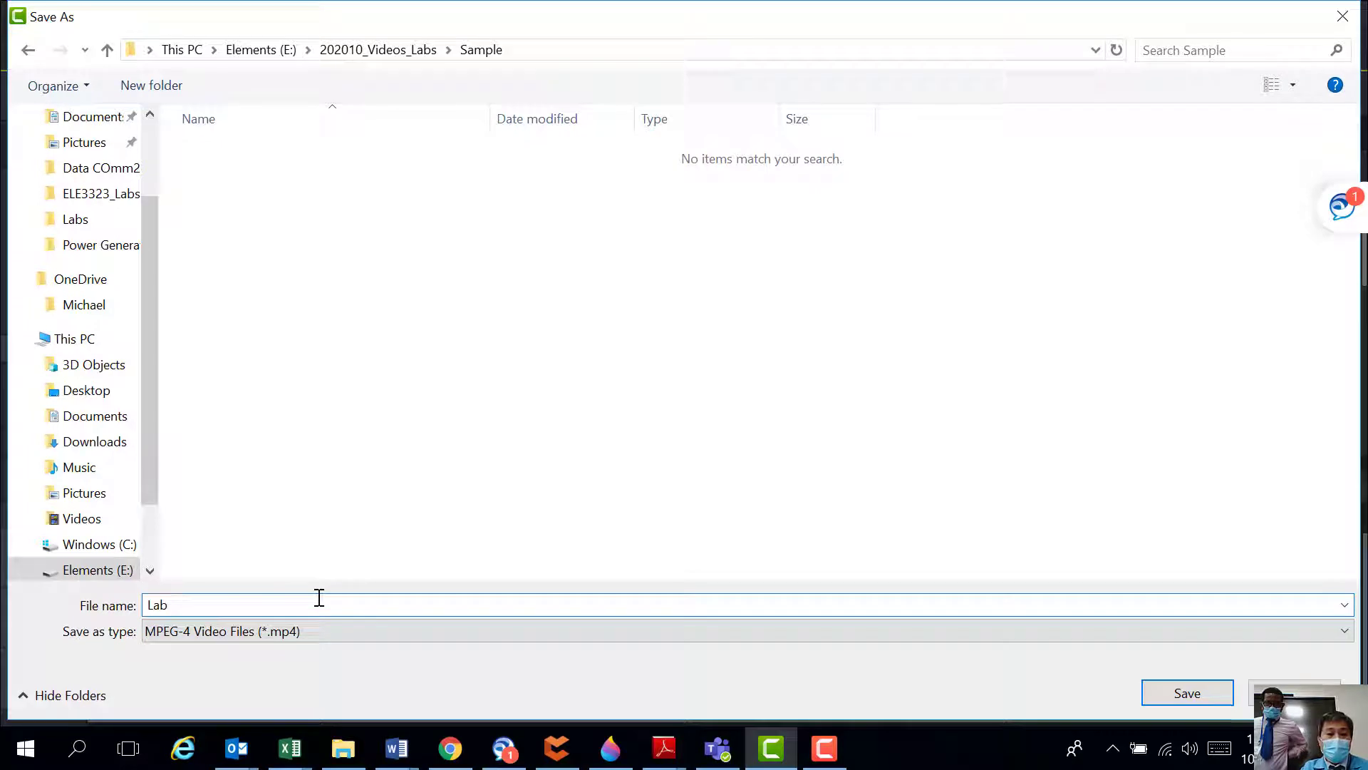
pyautogui.write(' 6 ELE 2303')
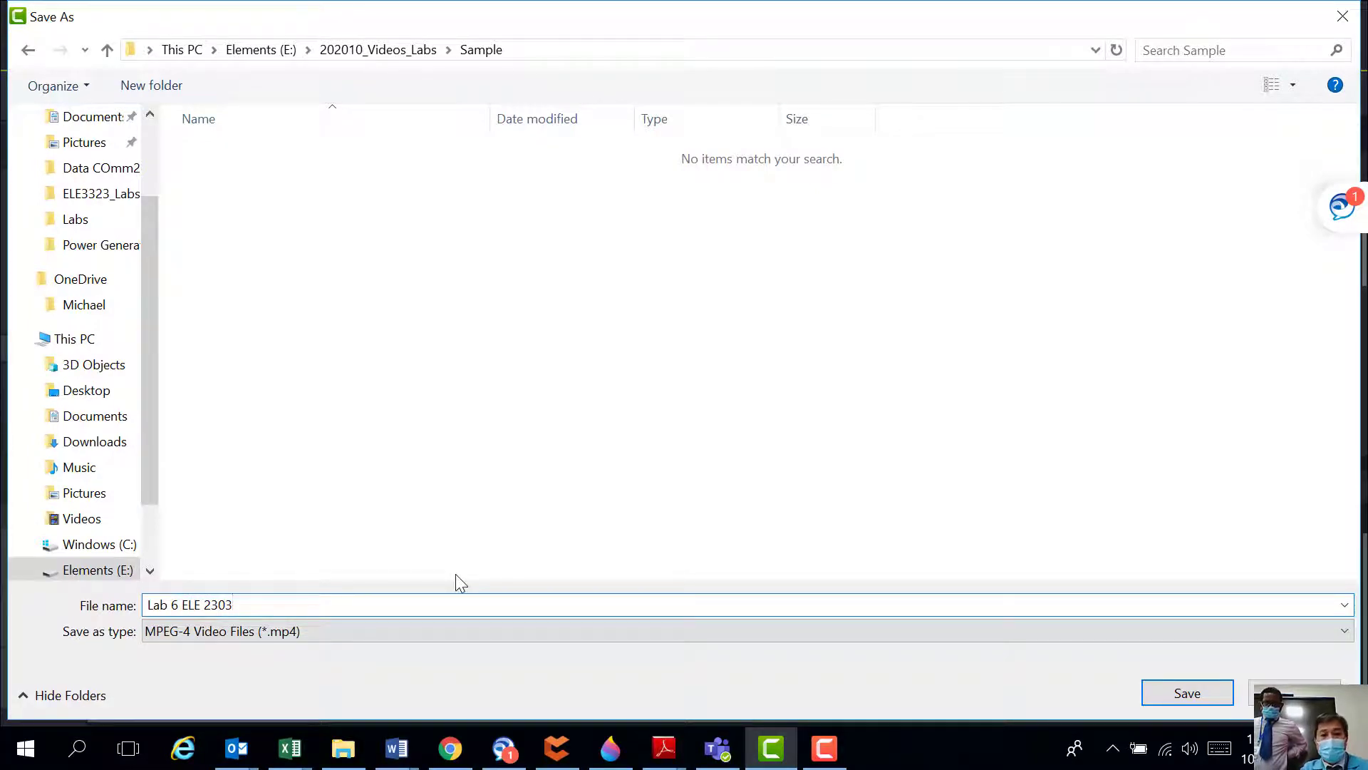
pyautogui.write('-sample')
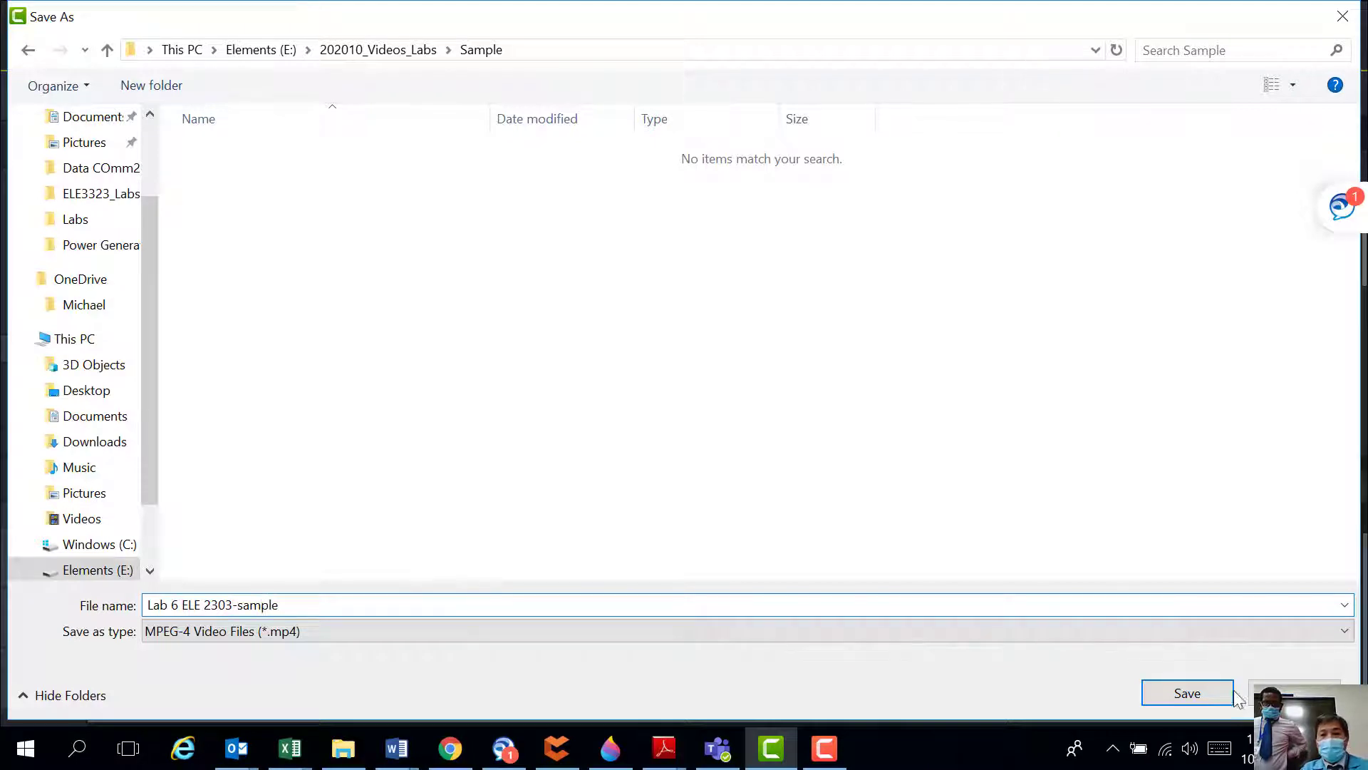
pyautogui.click(1203, 697)
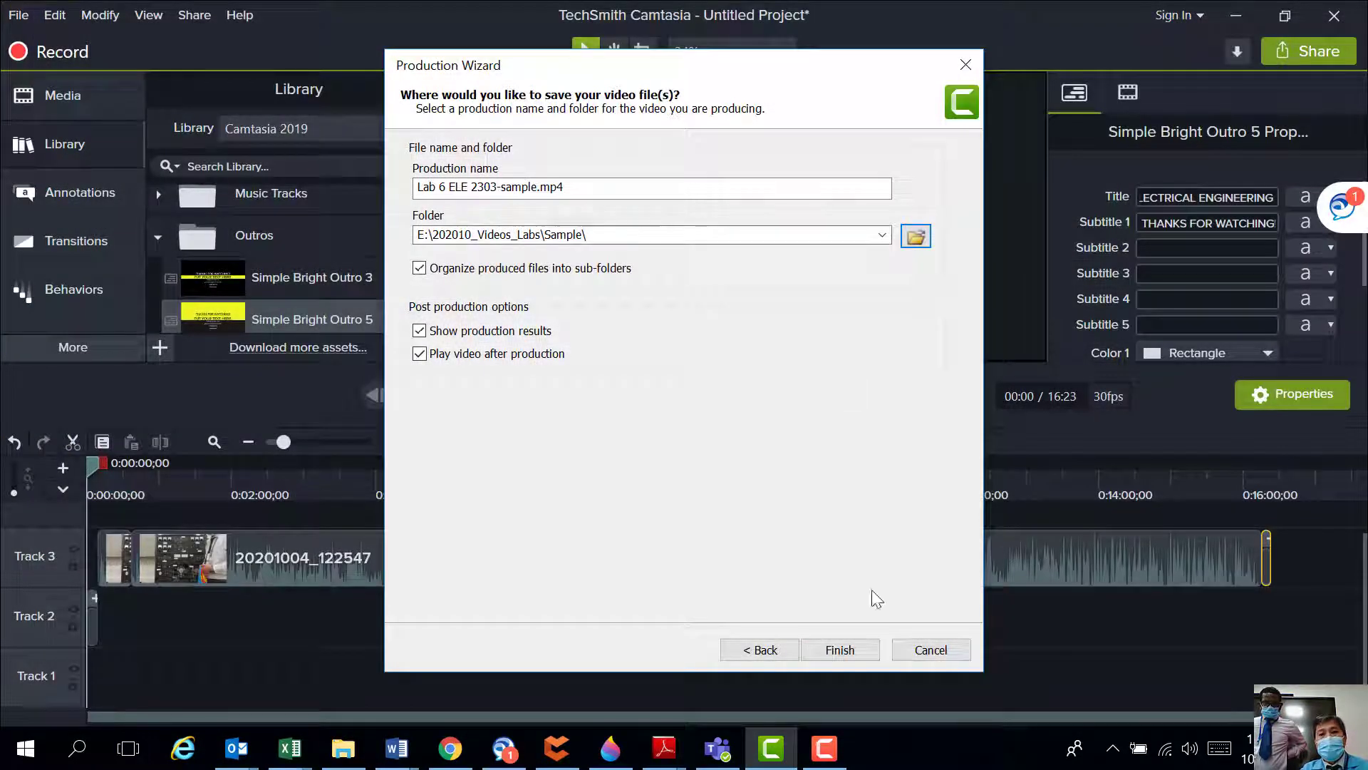
# Step: Finish the Production Wizard so the project begins rendering to MP4
pyautogui.click(852, 650)
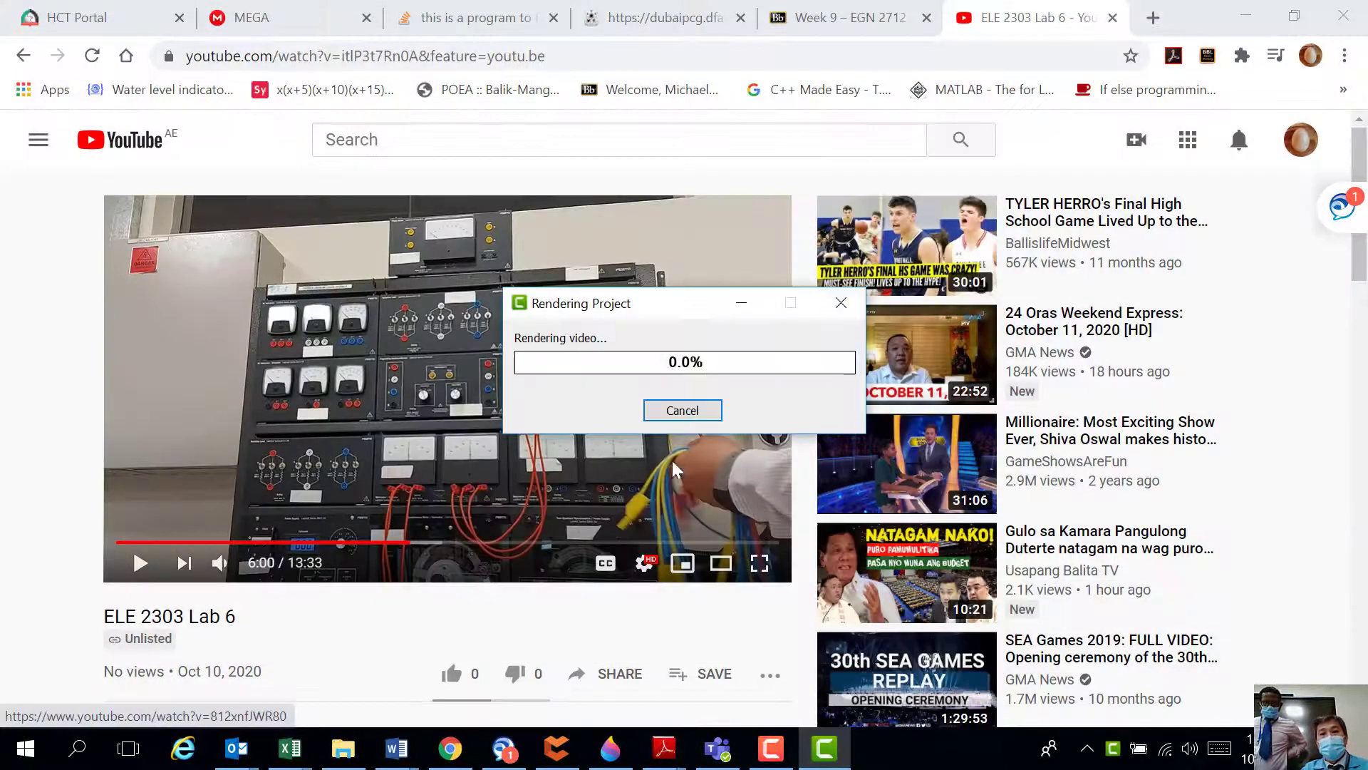